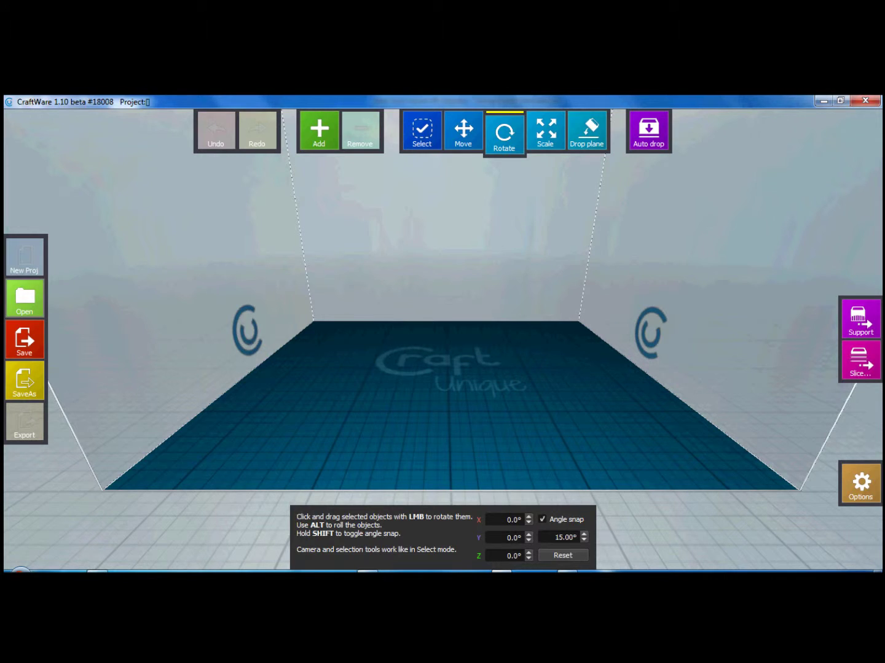
Add the block-shaped bracket model from the stl files folder to the build plate
left_click(319, 131)
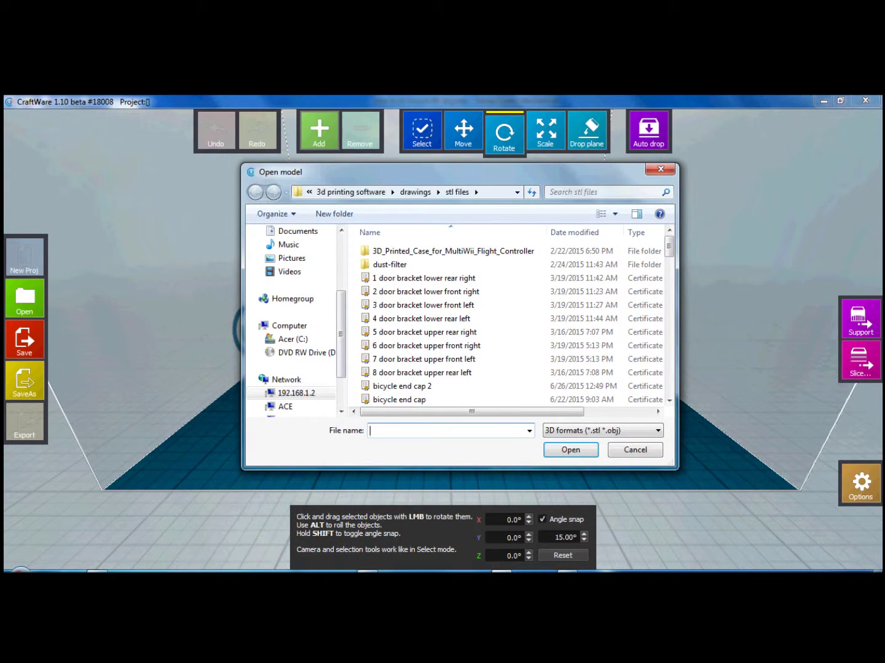
left_click(424, 358)
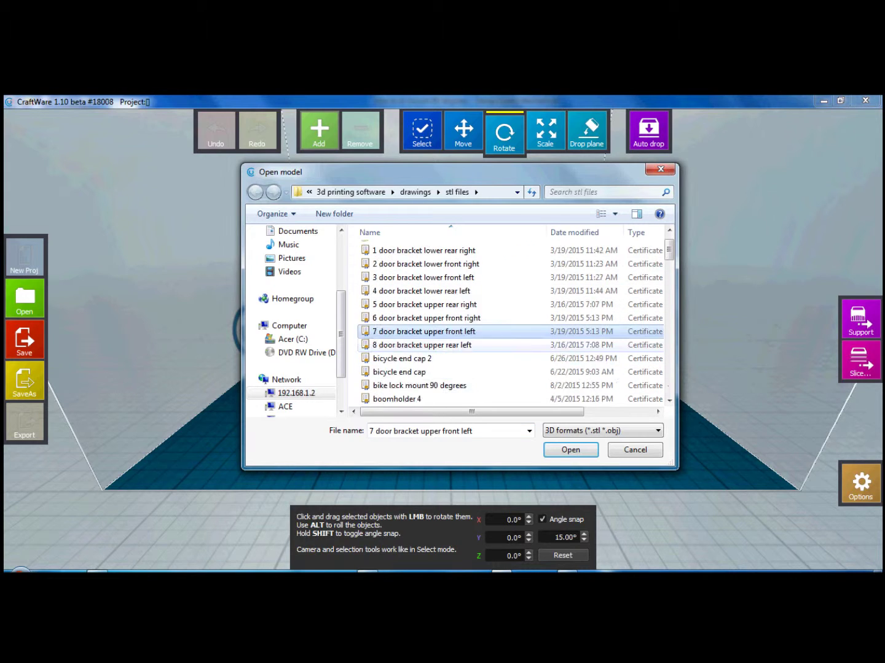
scroll(515, 320, "down", 2)
left_click(419, 346)
key("Return")
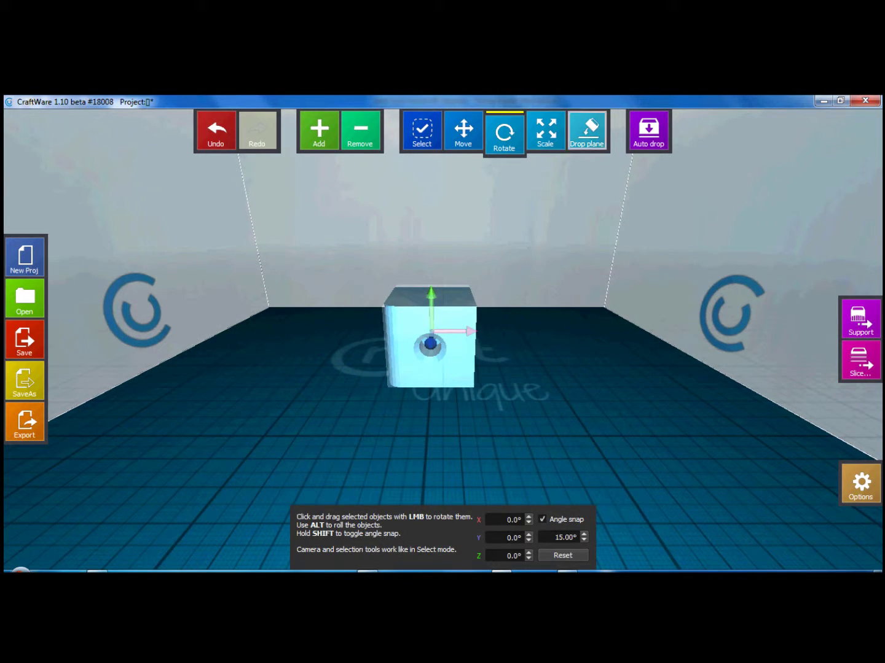
Lay the block on the build plate with its four pegs pointing up and rotate it until the holed face is in front
left_click(586, 131)
left_click(462, 332)
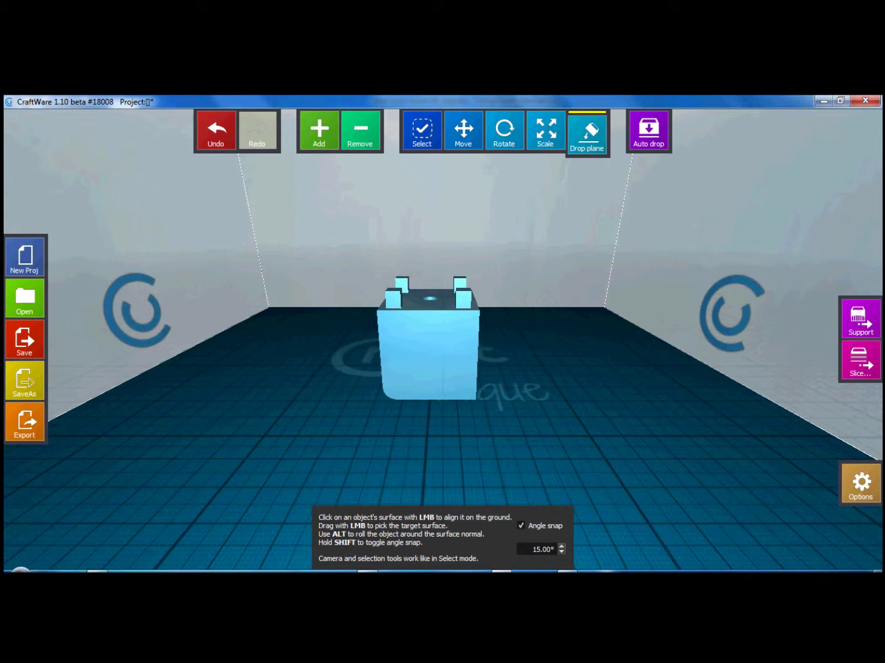
left_click(504, 131)
left_click_drag(429, 357, 347, 357)
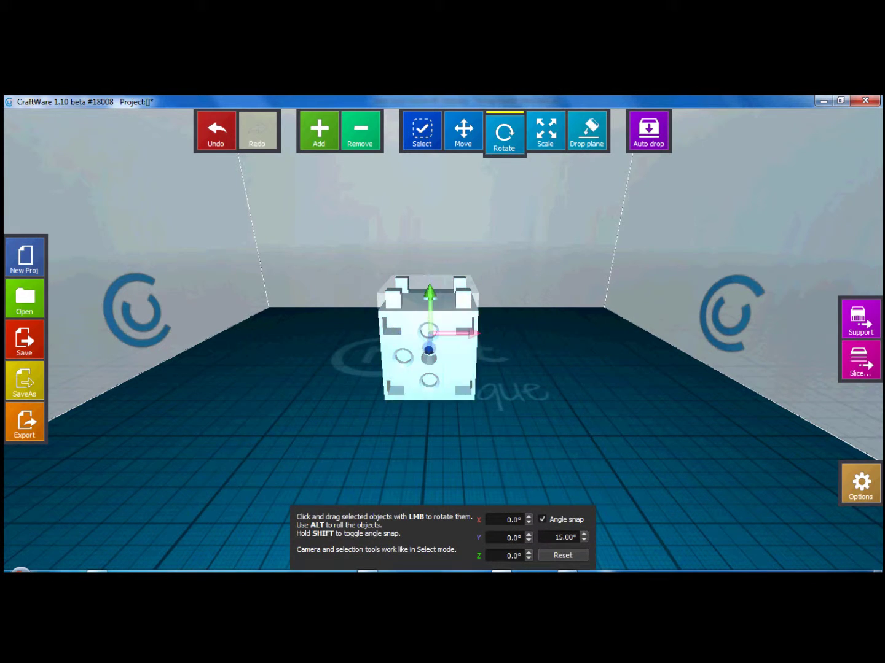
scroll(411, 378, "down", 3)
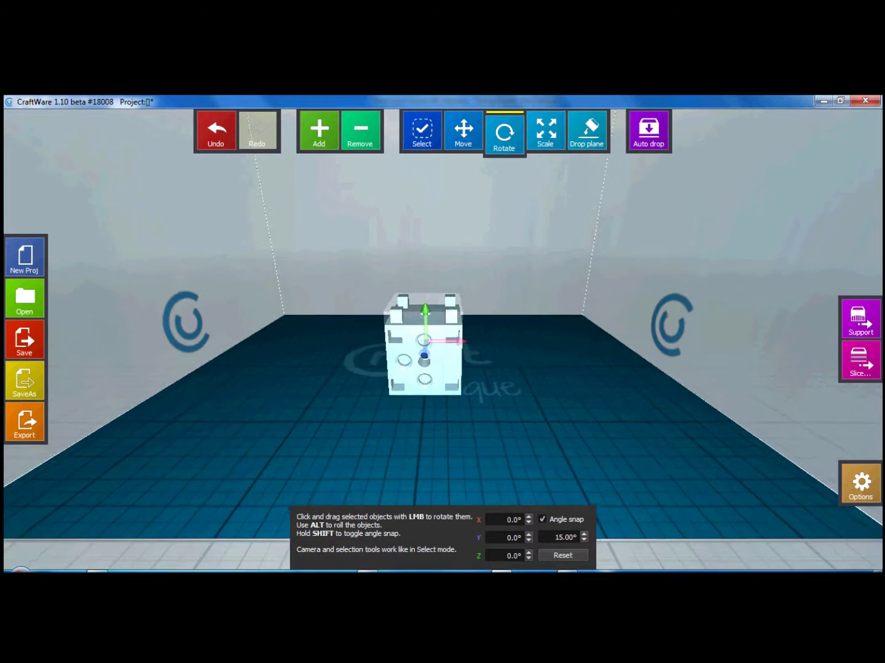
scroll(411, 378, "up", 9)
scroll(411, 379, "down", 5)
scroll(411, 379, "up", 1)
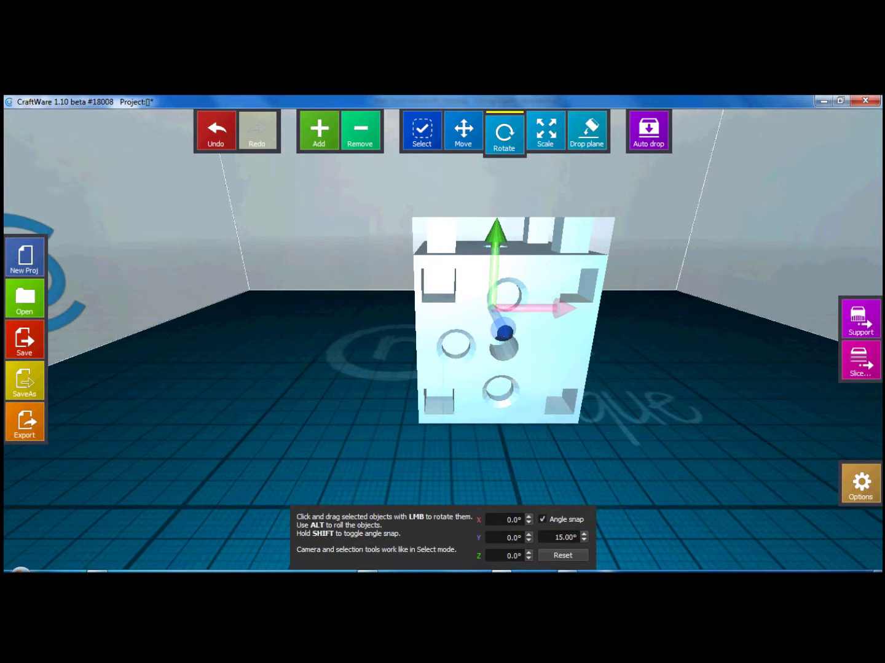
Rotate the block about its vertical axis to the plain face and back to the holed face
left_click_drag(495, 235, 331, 237)
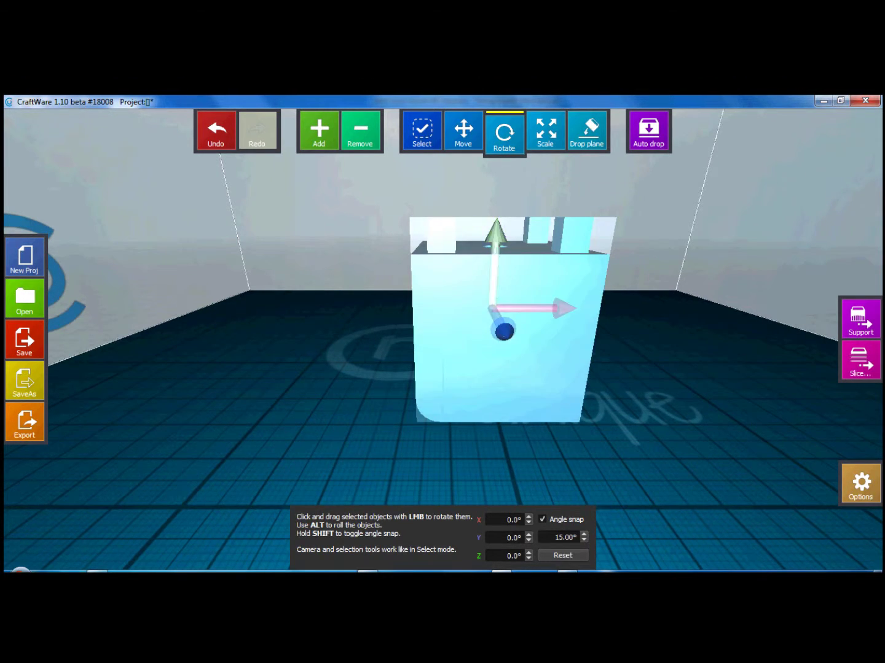
left_click_drag(496, 236, 441, 236)
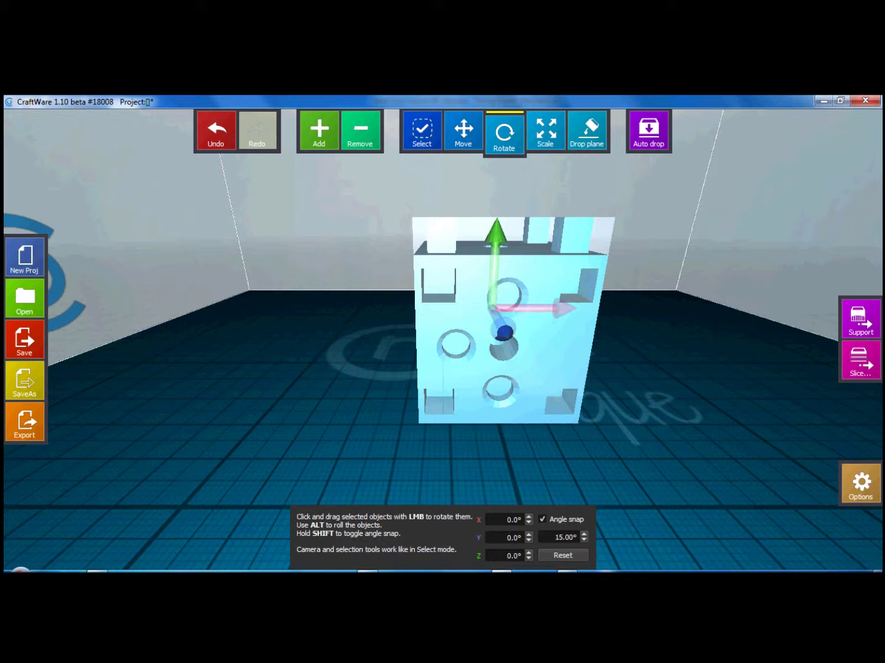
Switch to support editing and generate the support bars for the block
middle_click_drag(510, 319, 444, 318)
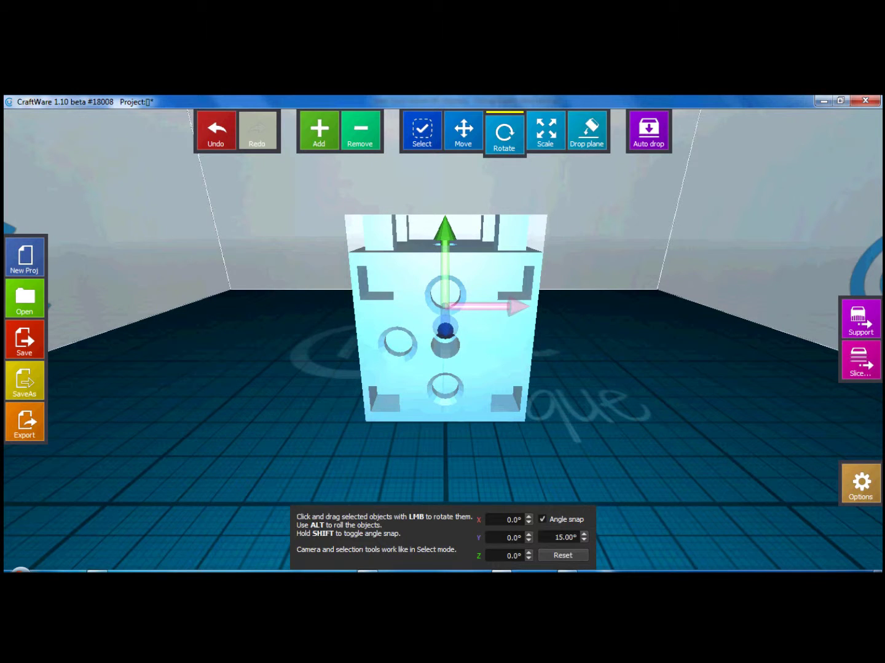
scroll(442, 332, "down", 3)
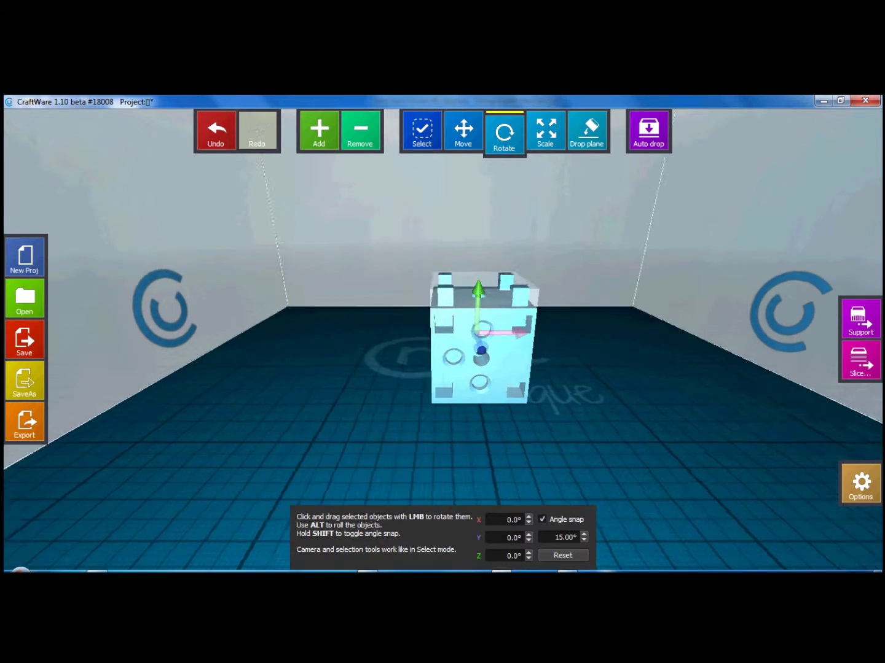
middle_click_drag(442, 332, 393, 332)
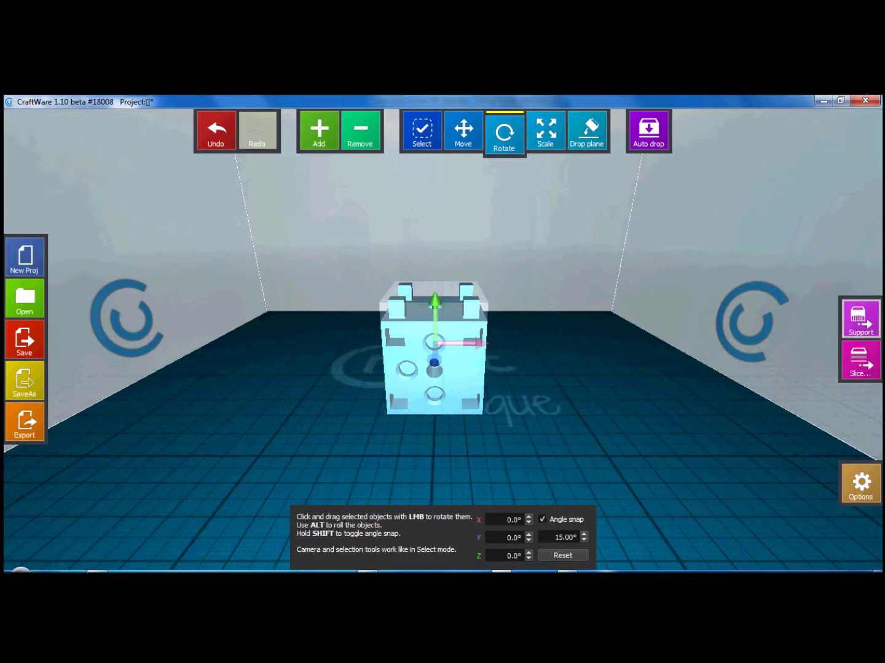
left_click(859, 319)
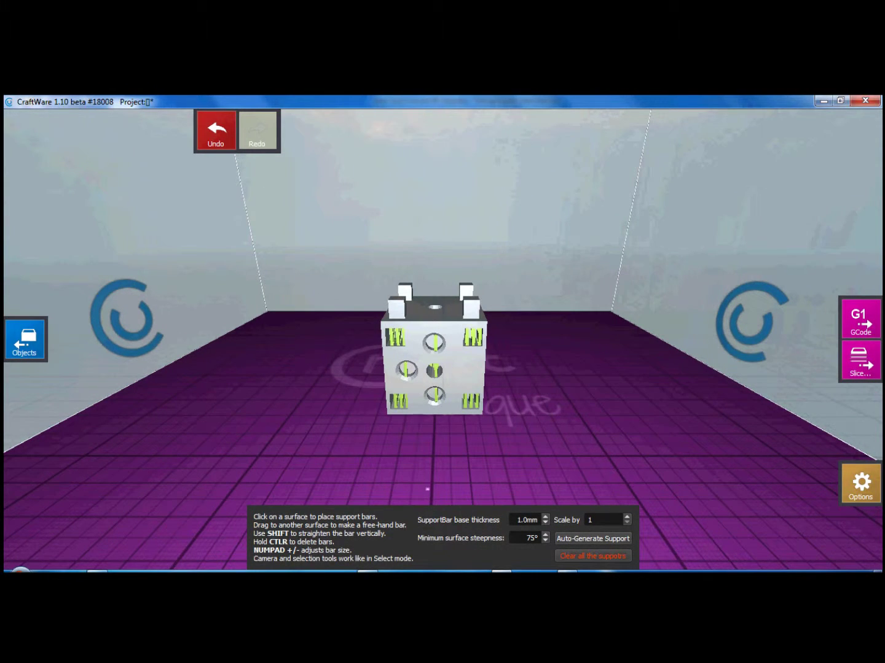
Delete the support bars from the three countersunk round holes in the block's front face
scroll(428, 423, "up", 5)
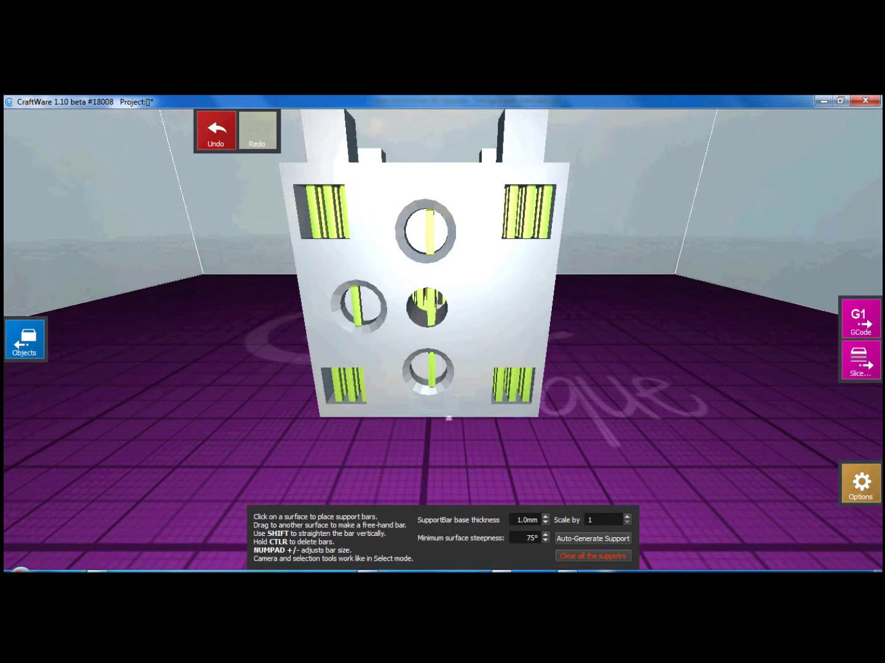
scroll(468, 436, "up", 5)
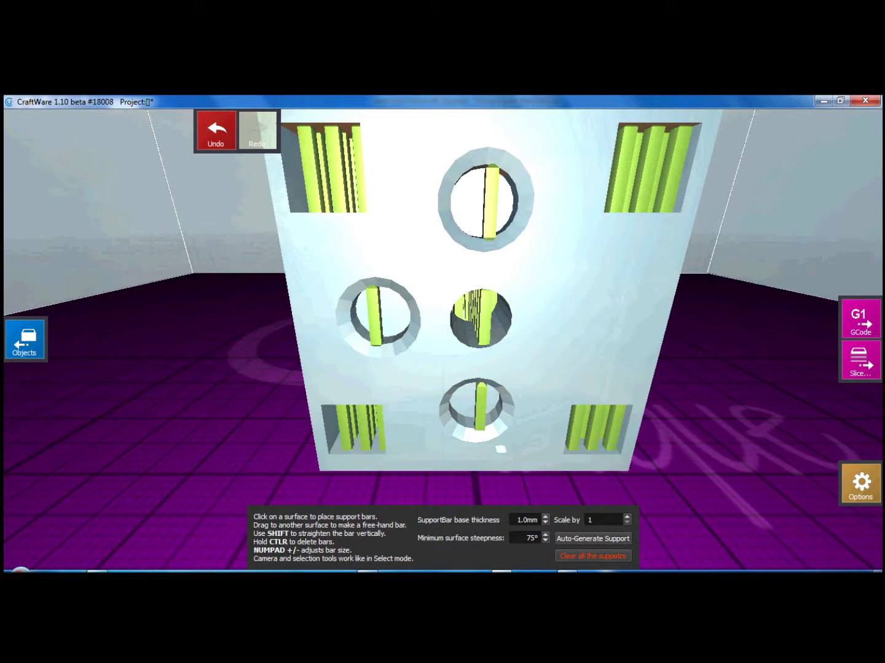
left_click(374, 316, "ctrl")
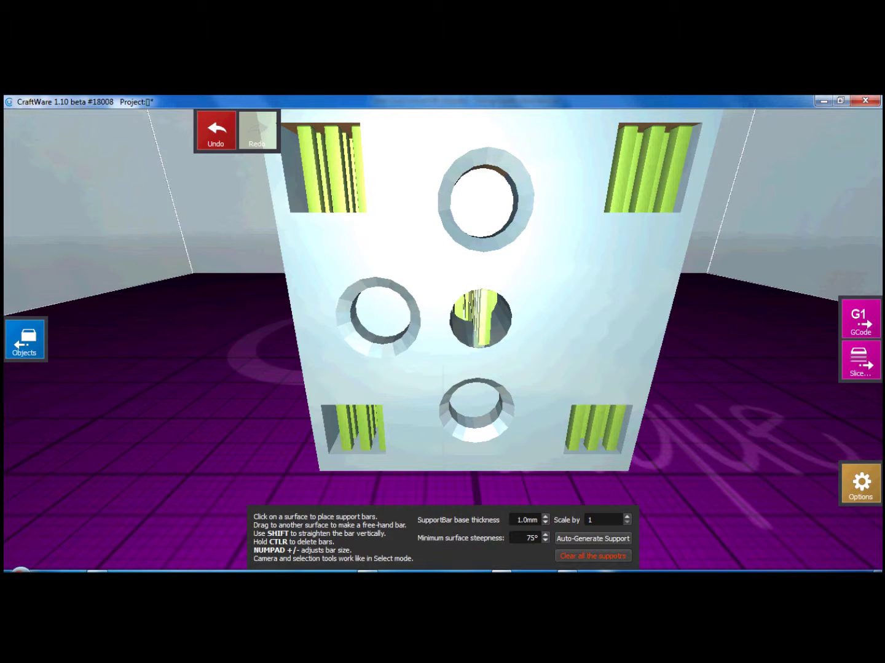
Delete the two outer rows of support bars in the upper-left square pocket, leaving only the centre row
scroll(470, 295, "down", 5)
scroll(470, 295, "up", 10)
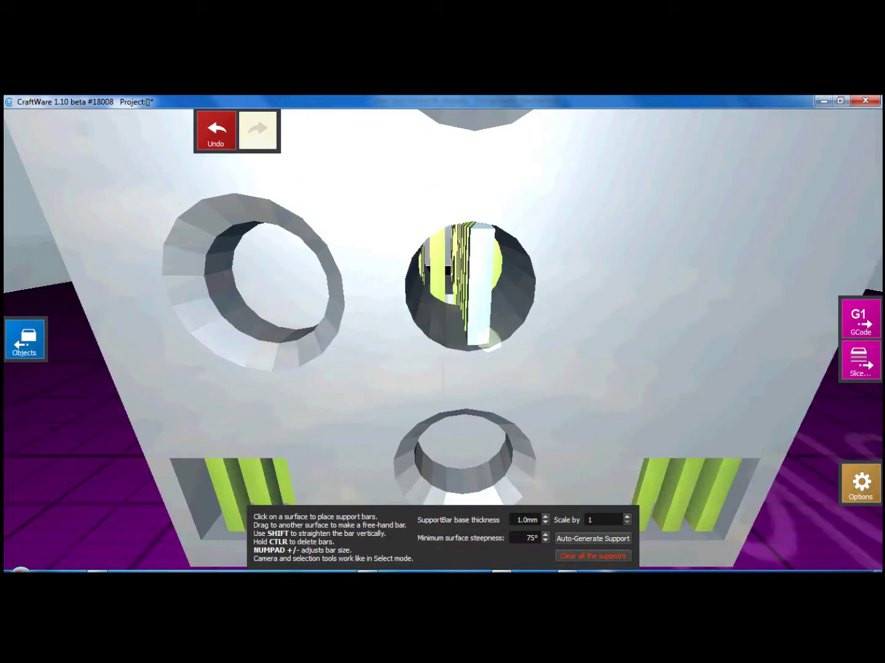
scroll(356, 289, "up", 8)
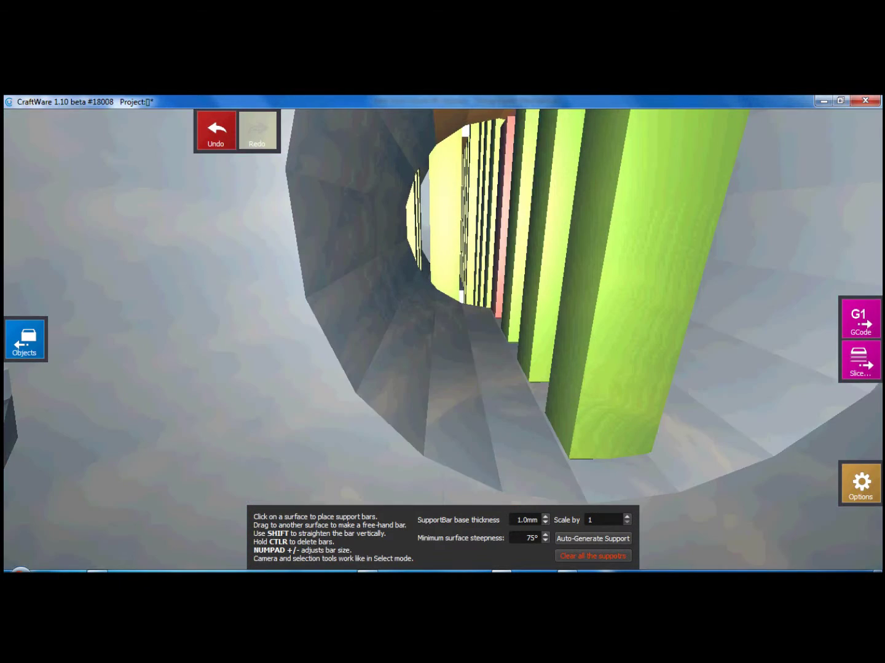
scroll(357, 289, "down", 10)
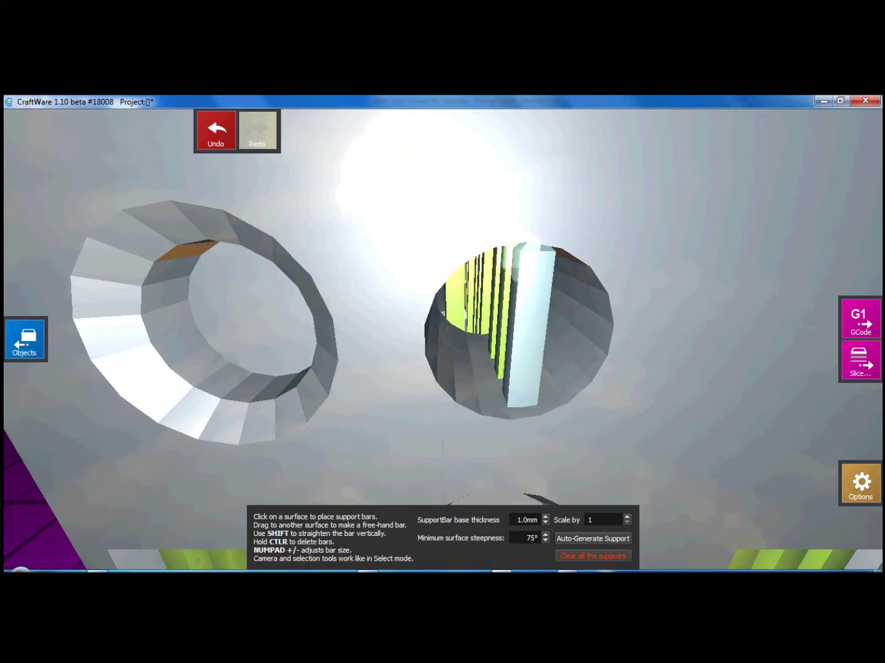
scroll(436, 411, "up", 4)
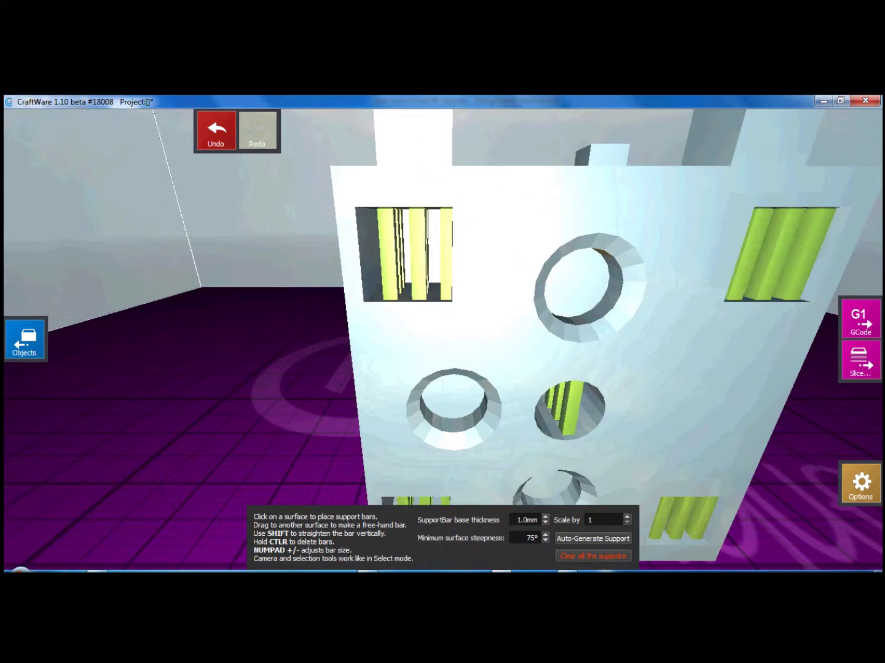
scroll(442, 264, "up", 4)
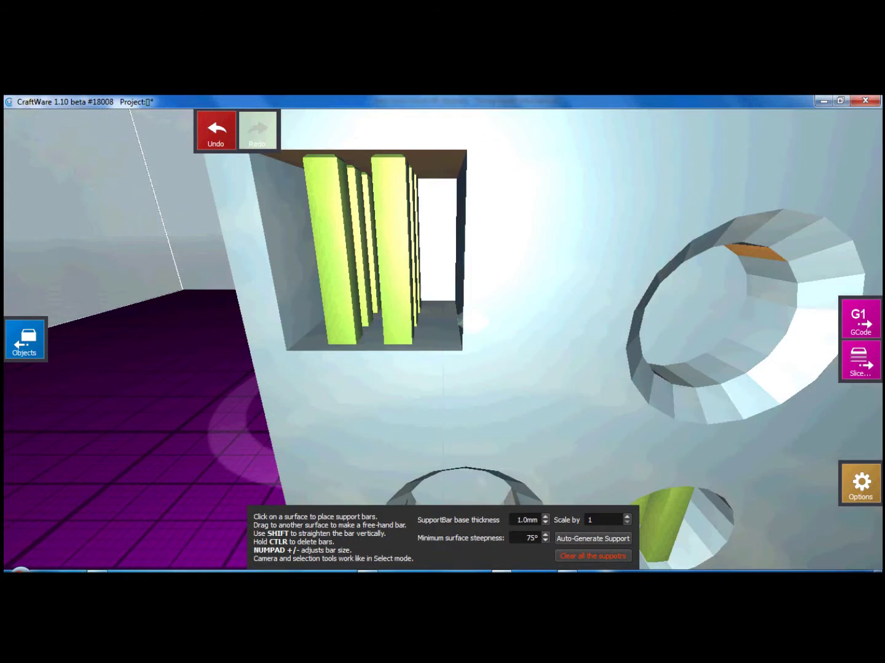
middle_click_drag(466, 317, 526, 332)
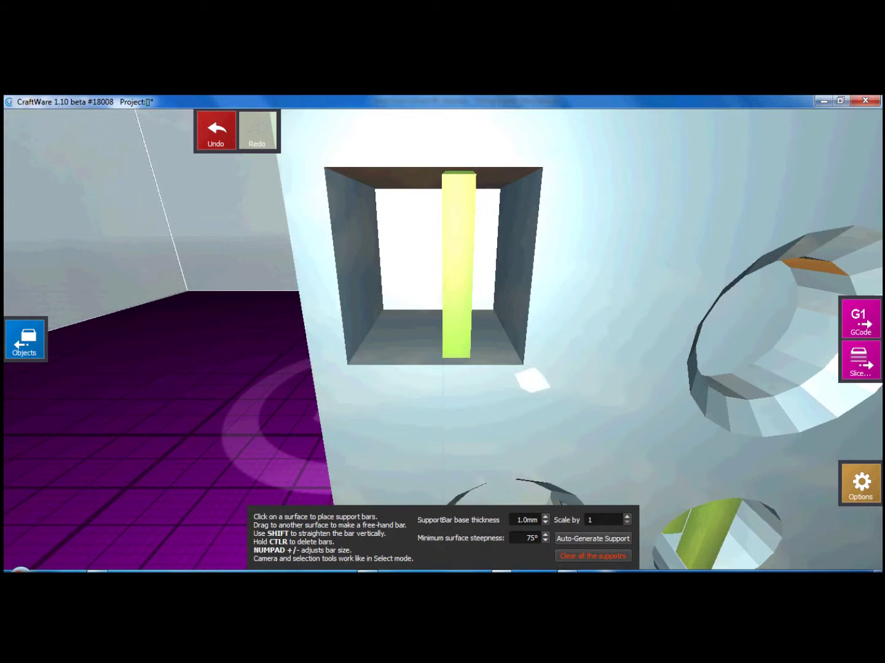
mouse_move(568, 392)
right_mouse_down()
mouse_move(516, 382)
mouse_move(553, 397)
right_mouse_up()
left_click(519, 389, "ctrl")
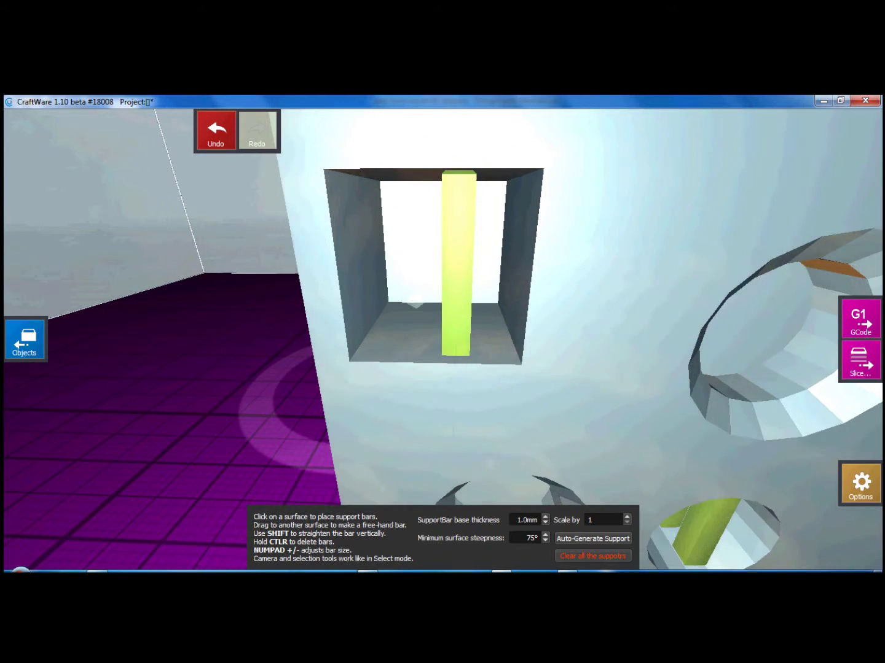
Delete the left row of support bars in the upper-right square pocket
scroll(410, 364, "down", 6)
middle_click_drag(586, 384, 433, 340)
right_click_drag(435, 340, 245, 235)
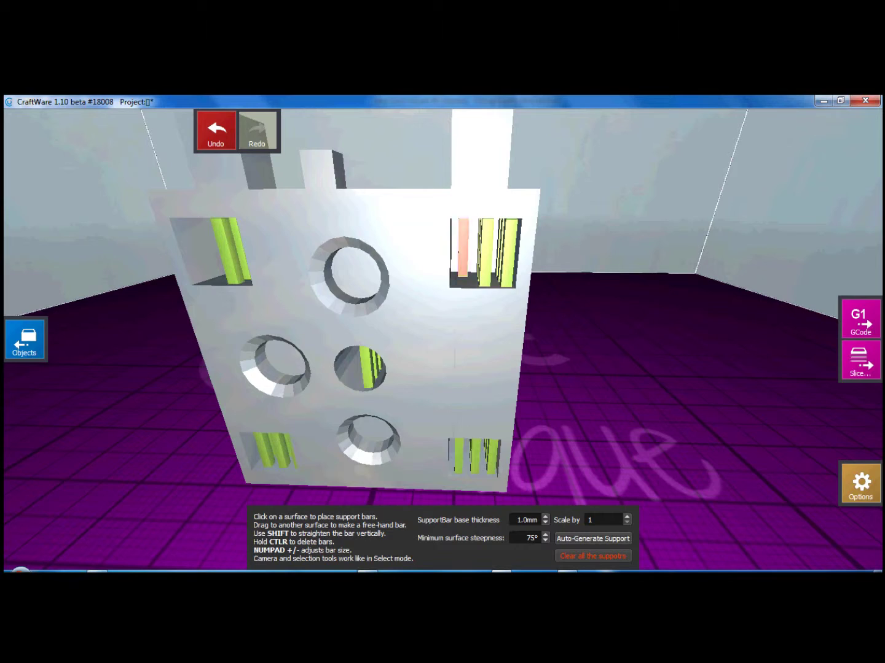
left_click(457, 252, "ctrl")
Delete the right row of support bars in the upper-right square pocket and remove a bar from its centre row
middle_click_drag(509, 157, 455, 155)
scroll(474, 280, "up", 5)
scroll(477, 273, "down", 6)
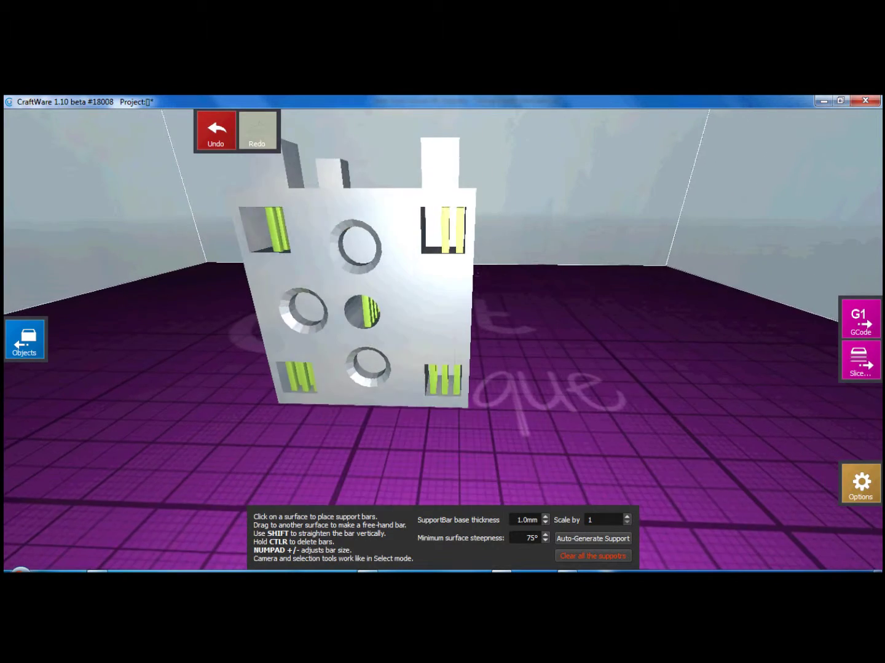
scroll(477, 274, "up", 3)
mouse_move(478, 275)
middle_mouse_down()
mouse_move(522, 336)
mouse_move(479, 275)
middle_mouse_up()
scroll(521, 337, "up", 3)
scroll(478, 276, "up", 3)
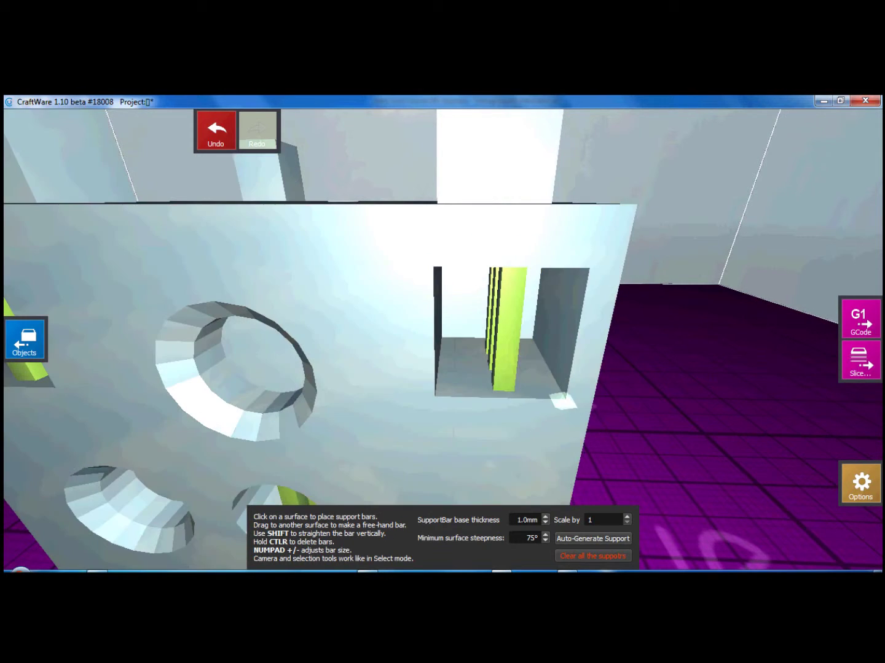
right_click_drag(429, 311, 484, 317)
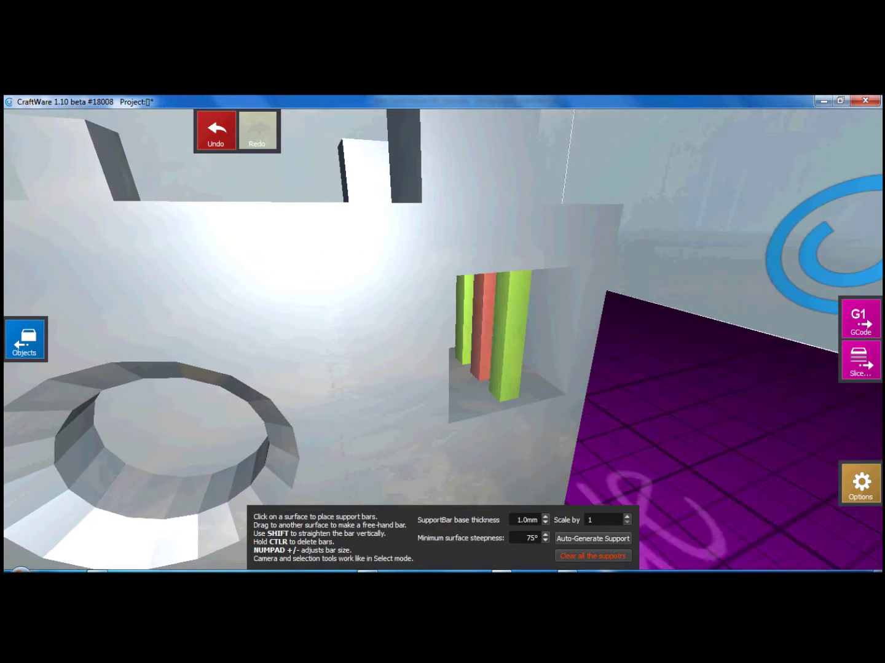
left_click(461, 320, "ctrl")
Delete the outer rows of support bars in the lower-left square pocket, keeping the centre row
scroll(463, 344, "down", 5)
middle_click_drag(472, 381, 518, 369)
scroll(336, 439, "up", 4)
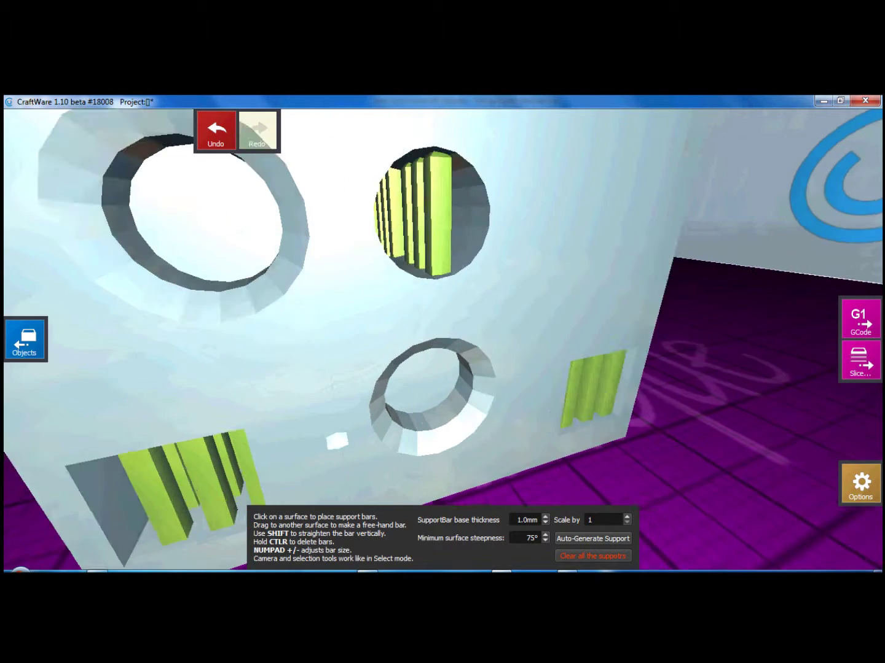
middle_click_drag(315, 472, 390, 347)
right_click_drag(389, 348, 477, 364)
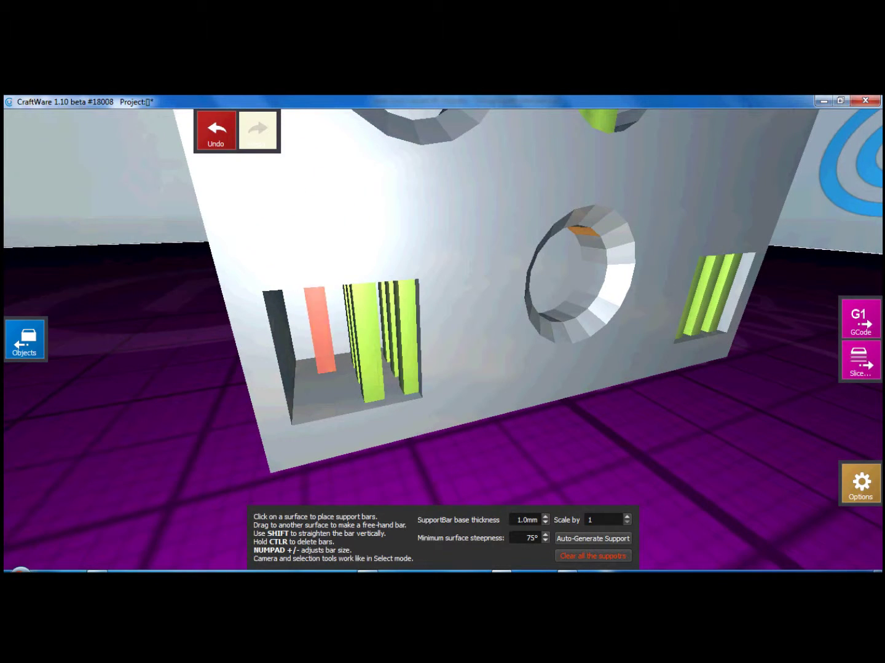
right_click_drag(478, 364, 528, 424)
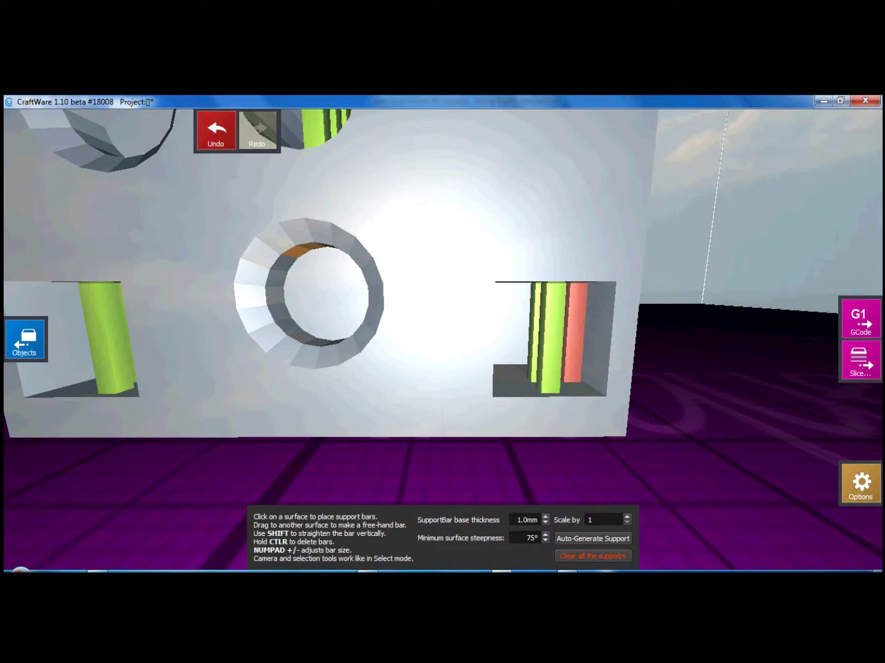
Delete the right-hand support bars in the lower-right square pocket, keeping the centre row
left_click(577, 344, "ctrl")
right_click_drag(606, 345, 591, 347)
scroll(538, 438, "down", 3)
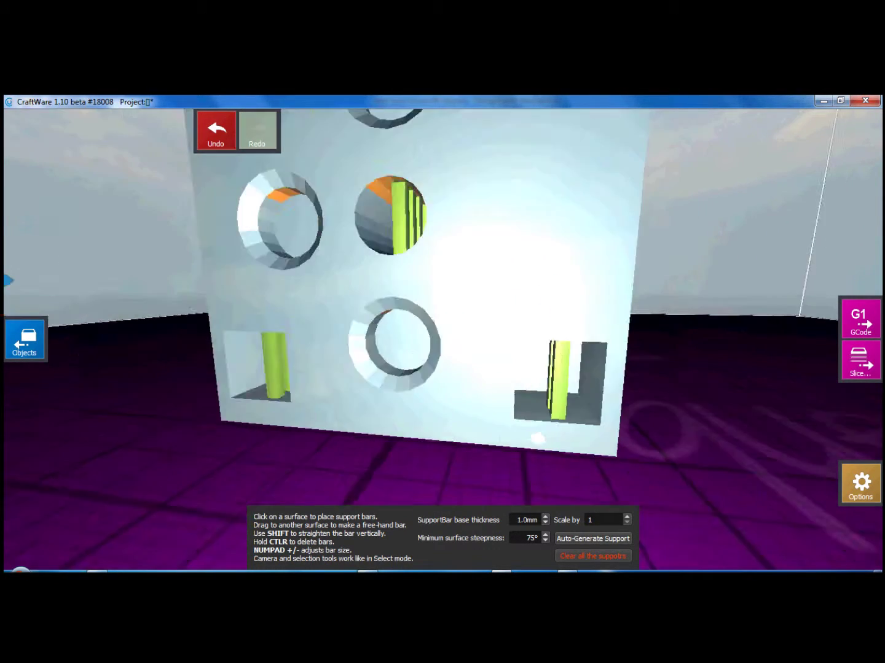
Undo the last support change and delete a support bar deep inside the hexagonal side hole
scroll(538, 439, "down", 3)
right_click_drag(537, 439, 627, 428)
scroll(489, 448, "up", 3)
scroll(556, 418, "up", 3)
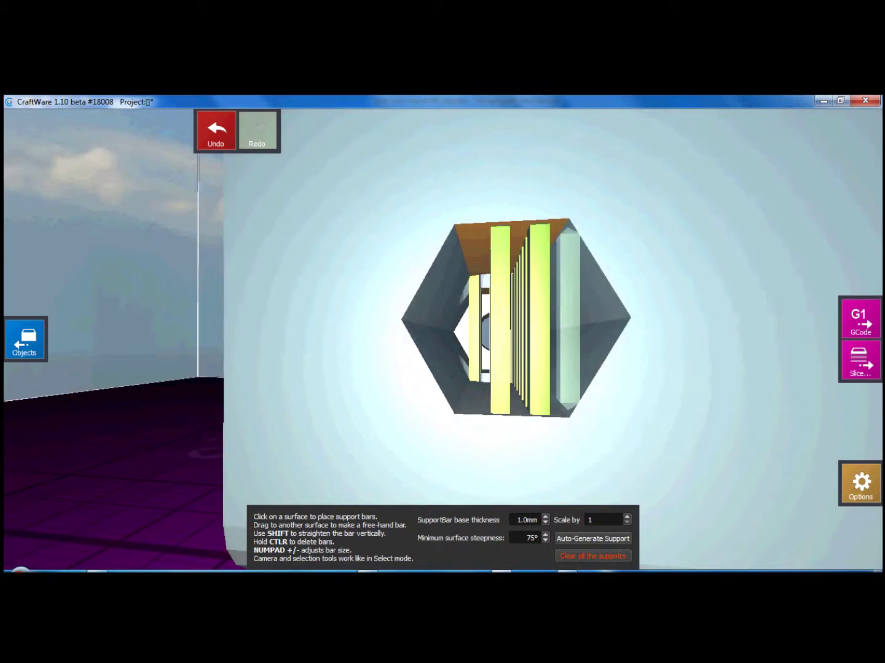
right_click_drag(567, 393, 574, 446)
scroll(574, 446, "up", 4)
scroll(550, 393, "up", 3)
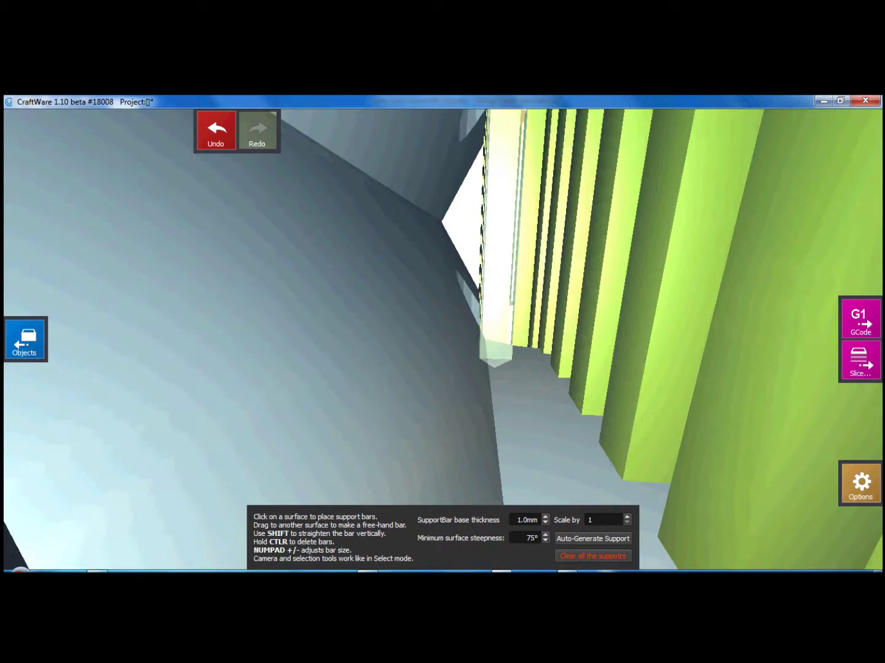
key("ctrl+z")
left_click(521, 344, "ctrl")
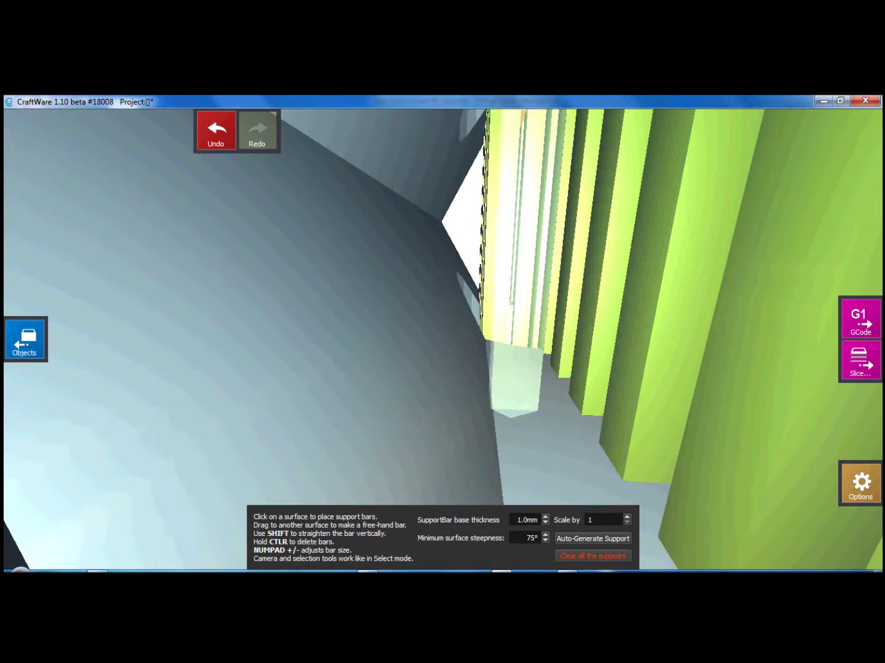
Remove another support bar from the outer row in the hexagonal hole, working from a different angle
scroll(515, 378, "down", 3)
scroll(504, 390, "up", 3)
right_click_drag(539, 402, 559, 412)
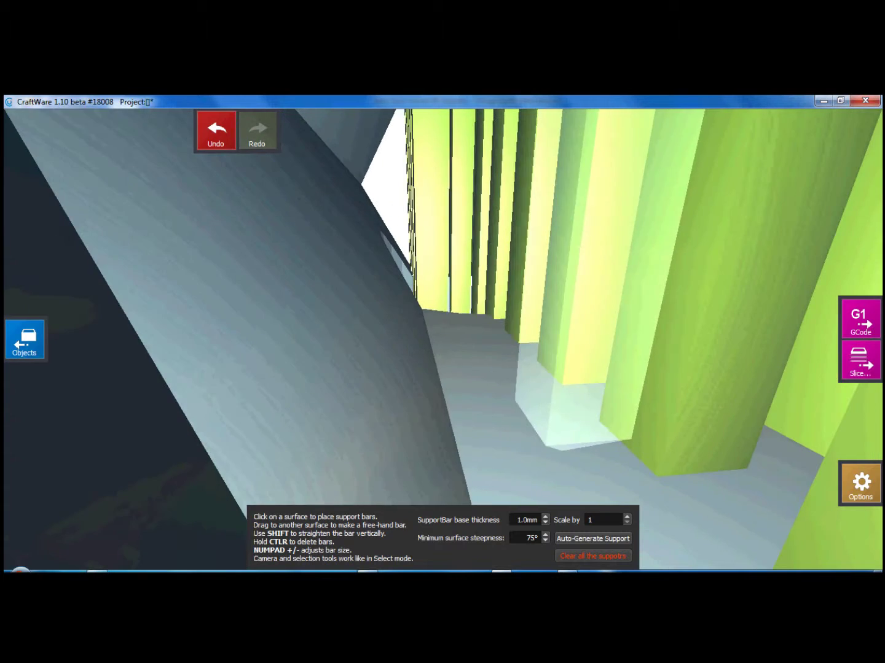
scroll(511, 344, "down", 6)
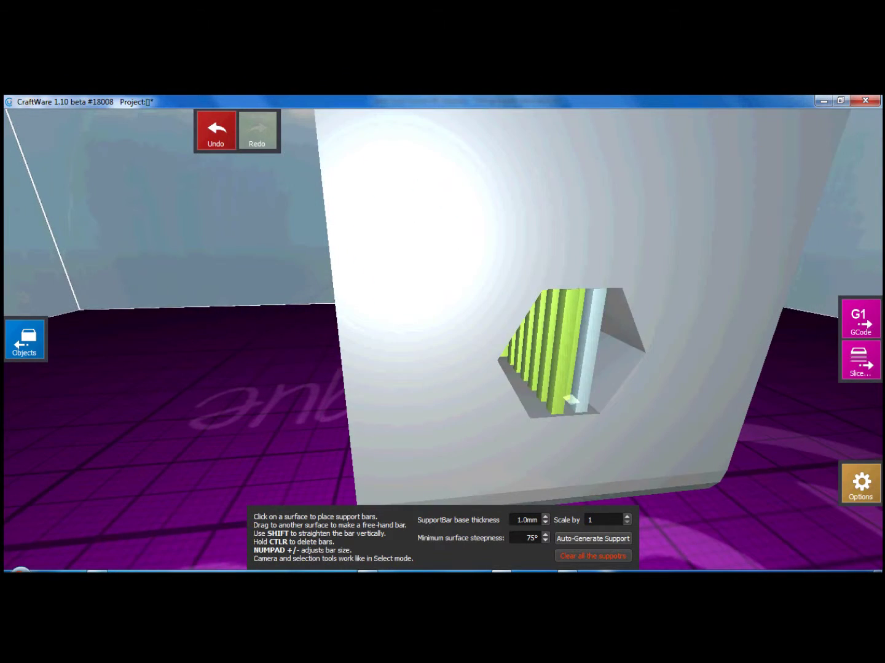
left_click(572, 400)
scroll(600, 421, "up", 4)
right_click_drag(600, 422, 461, 400)
scroll(621, 307, "up", 5)
left_click(619, 276, "ctrl")
scroll(553, 338, "down", 5)
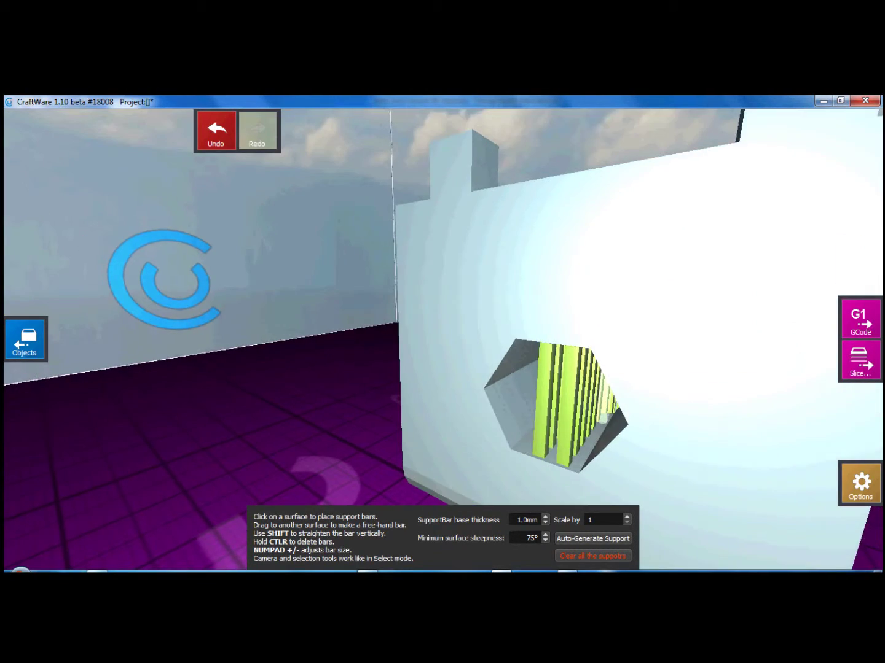
Inspect the two remaining rows of support bars along the depth of the hexagonal hole
scroll(553, 338, "up", 4)
right_click_drag(580, 345, 616, 338)
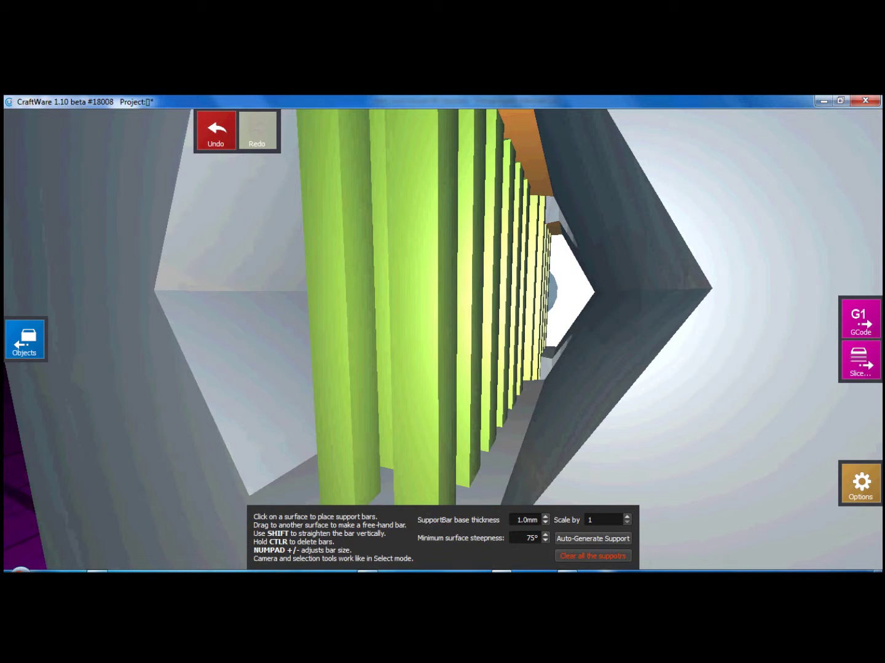
scroll(501, 338, "down", 4)
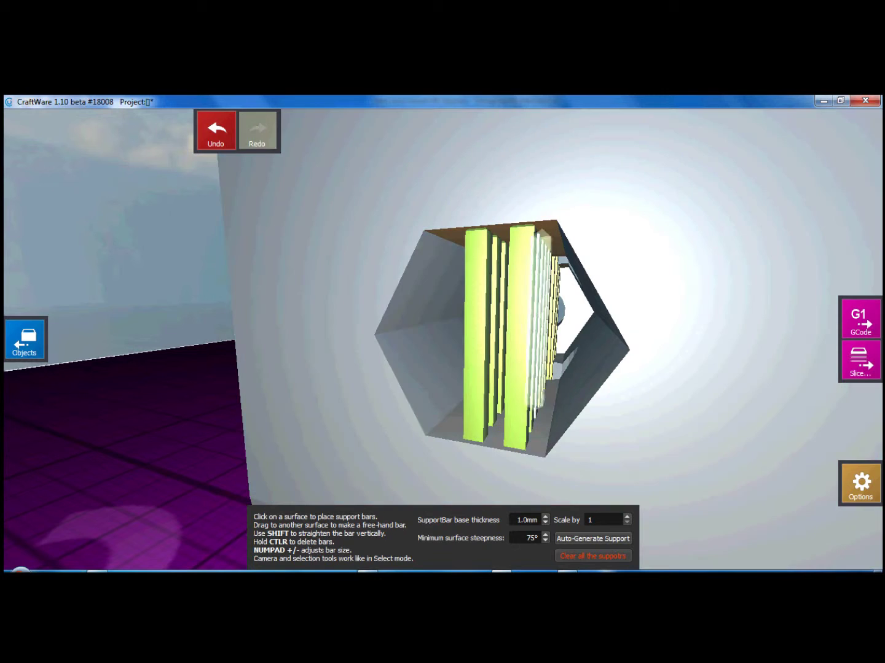
scroll(539, 394, "down", 5)
mouse_move(638, 450)
right_mouse_down()
mouse_move(678, 417)
mouse_move(664, 395)
mouse_move(677, 440)
mouse_move(658, 461)
mouse_move(675, 420)
mouse_move(670, 396)
mouse_move(667, 439)
mouse_move(701, 435)
mouse_move(674, 455)
mouse_move(564, 365)
right_mouse_up()
right_click_drag(608, 405, 641, 368)
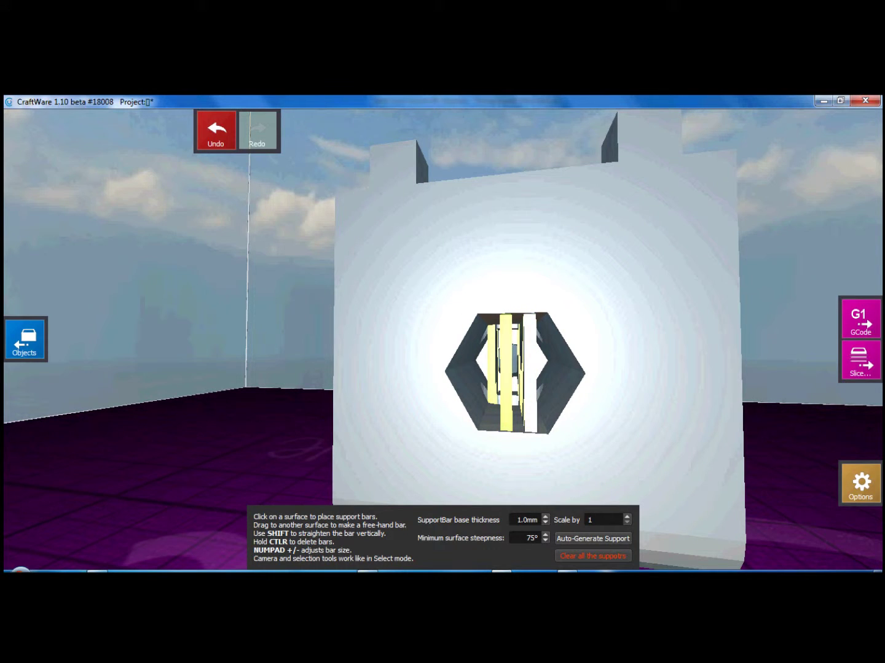
left_click(529, 368)
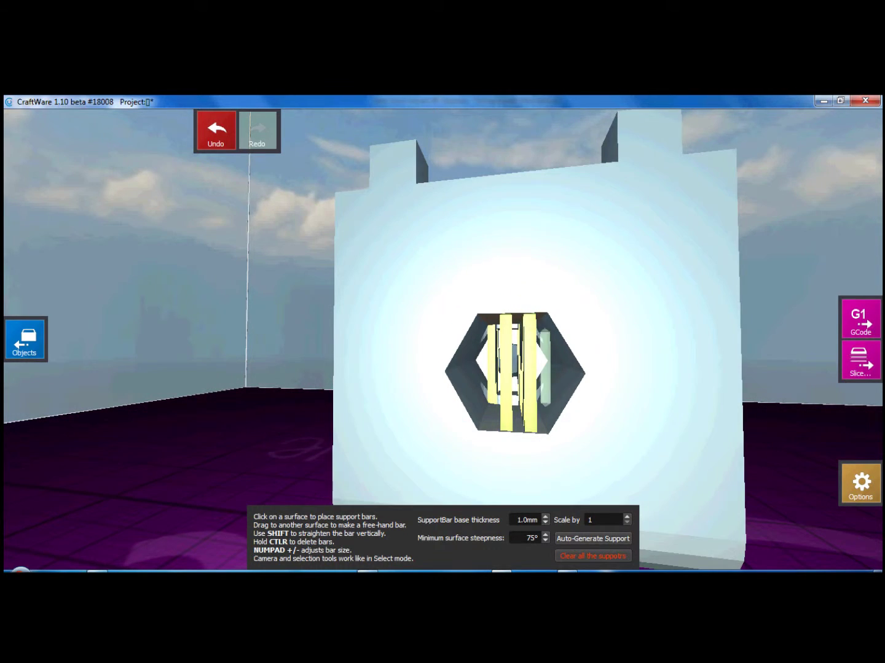
scroll(551, 361, "down", 5)
scroll(551, 357, "up", 12)
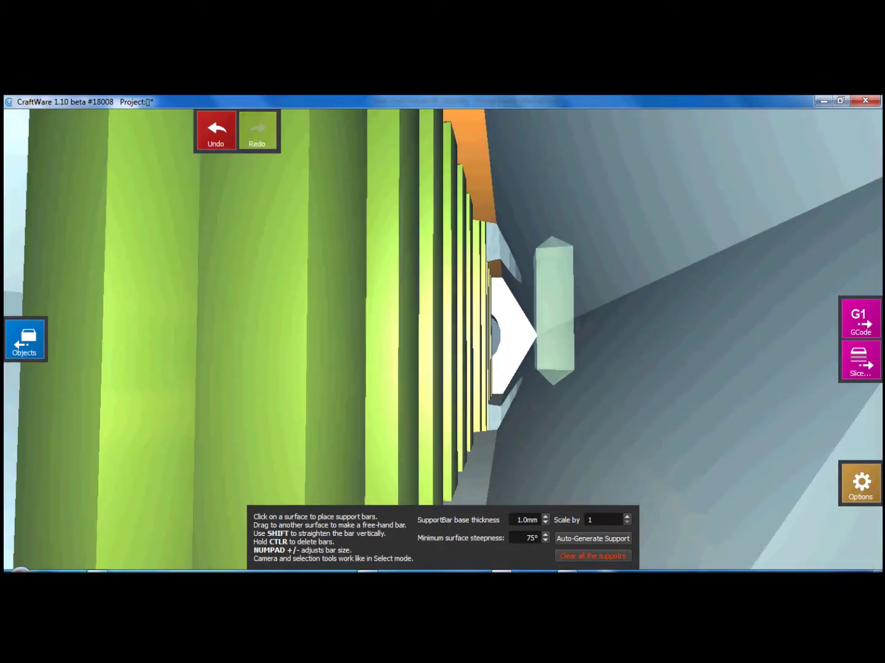
Check the support bars in the square pockets and round holes on the face with four pockets
scroll(552, 357, "down", 12)
right_click_drag(553, 362, 528, 491)
right_click_drag(521, 289, 669, 246)
right_click_drag(335, 368, 652, 380)
scroll(545, 384, "up", 12)
scroll(541, 380, "down", 12)
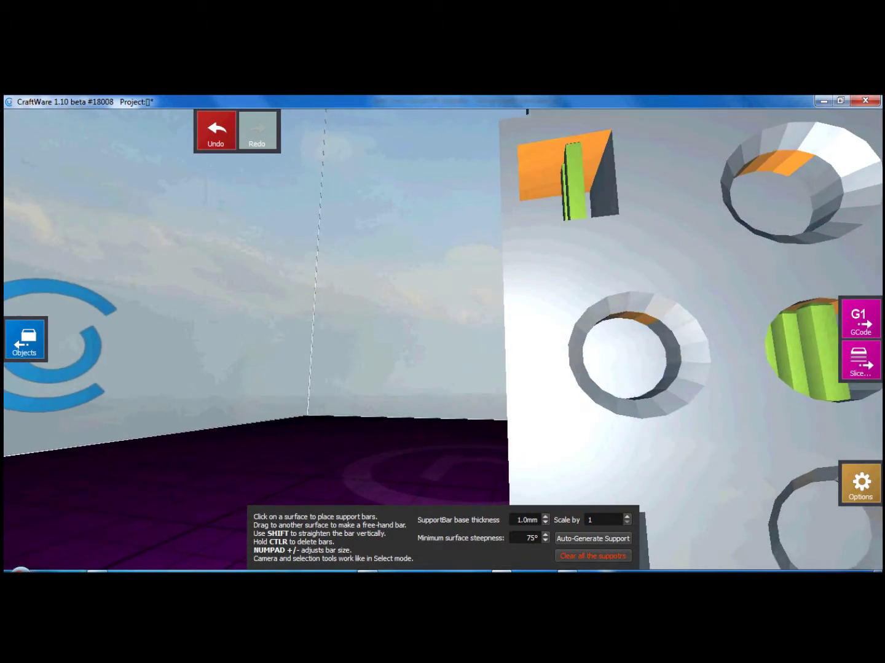
scroll(652, 381, "down", 5)
right_click_drag(567, 394, 615, 394)
scroll(566, 394, "down", 8)
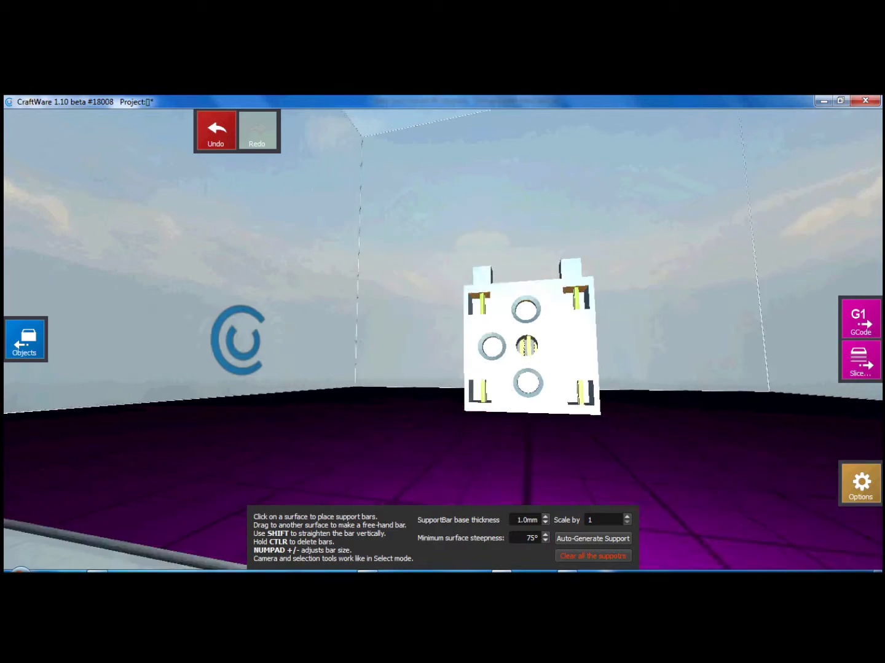
In the round hole on the block's underside, delete the two uppermost support bars and place a new one at the hole's left edge
right_click_drag(568, 394, 522, 381)
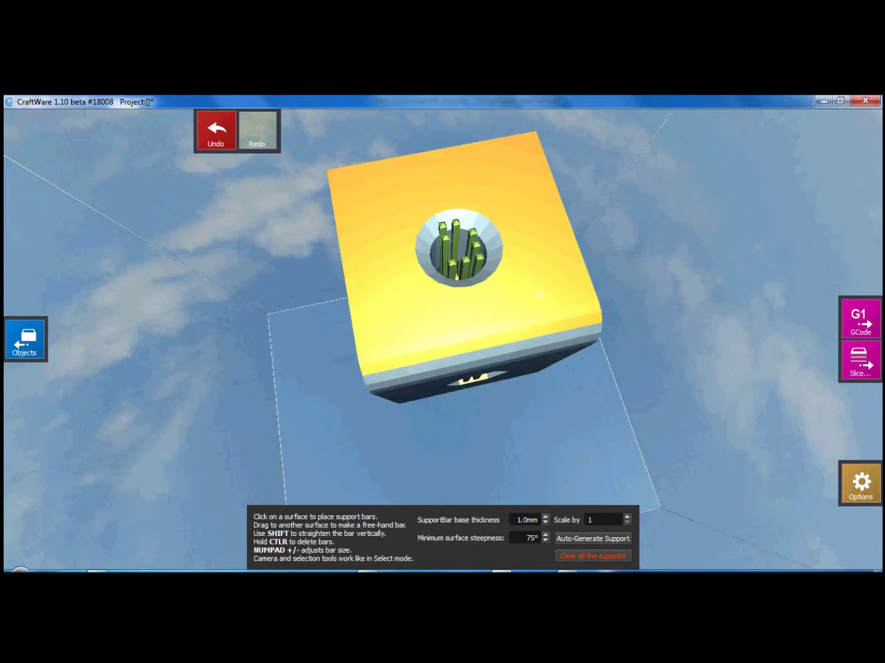
right_click_drag(578, 339, 624, 376)
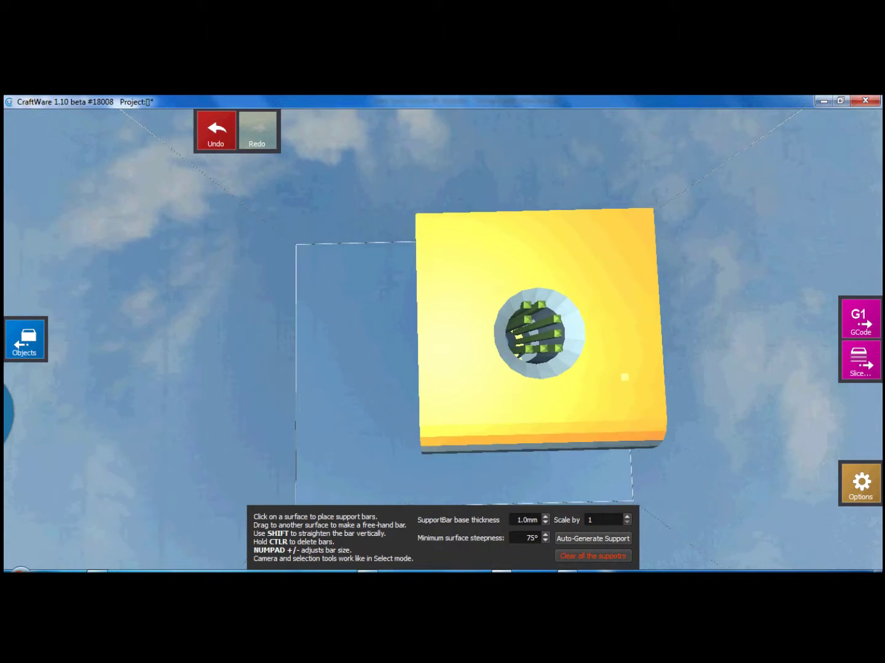
right_click_drag(592, 377, 525, 353)
scroll(526, 352, "up", 5)
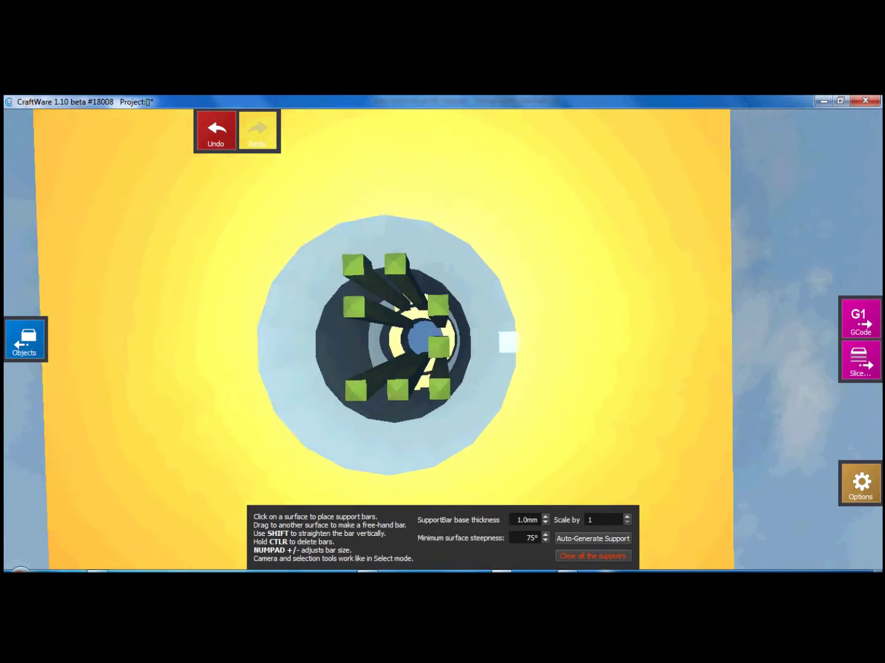
right_click_drag(583, 347, 549, 312)
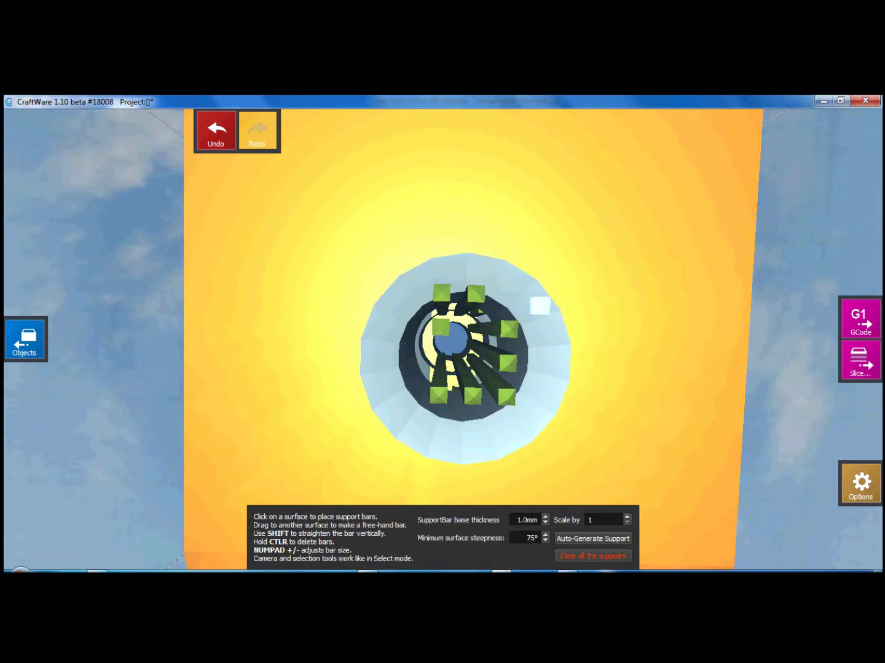
right_click_drag(547, 326, 552, 357)
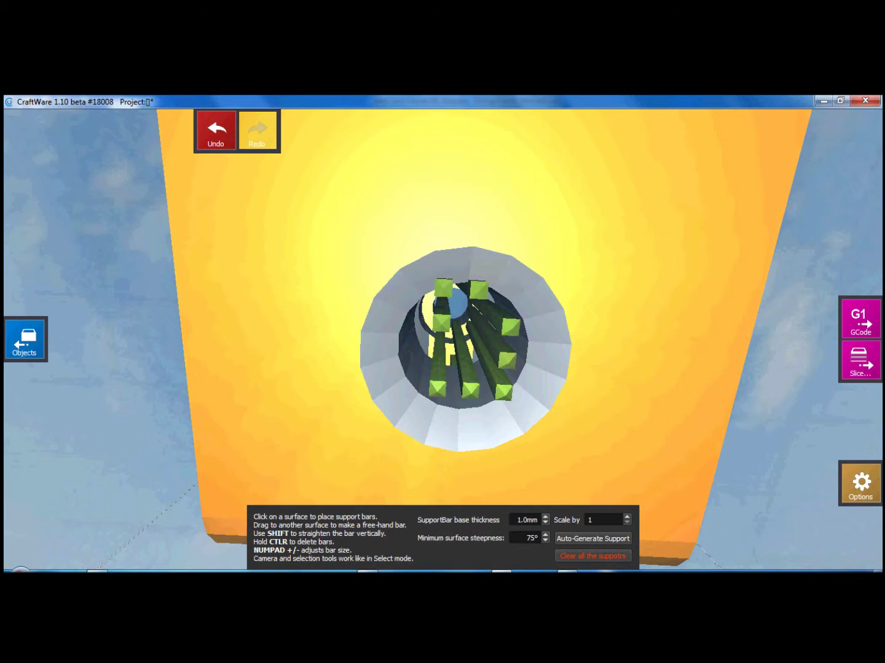
right_click_drag(539, 278, 465, 255)
scroll(461, 262, "down", 3)
scroll(458, 265, "up", 5)
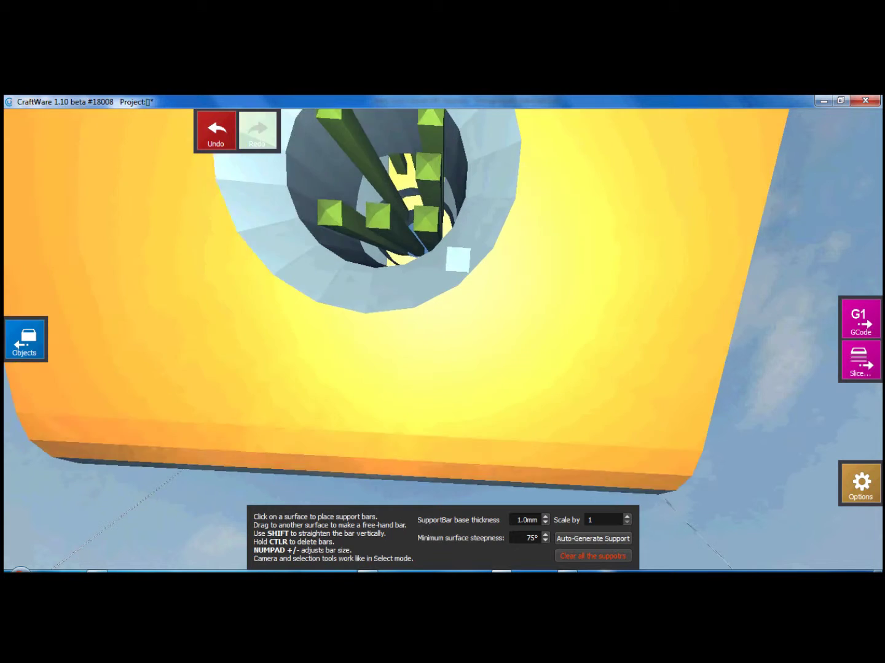
right_click_drag(457, 266, 527, 355)
right_click_drag(423, 279, 429, 288)
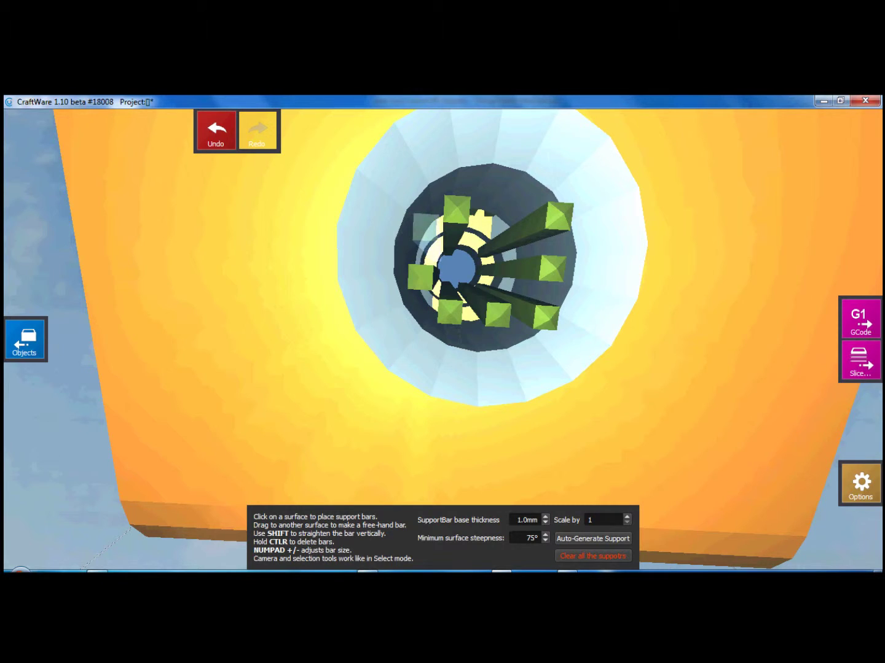
Place additional support bars at the upper-left and top edges of the underside hole and replace the one at its right edge
right_click_drag(568, 251, 442, 346)
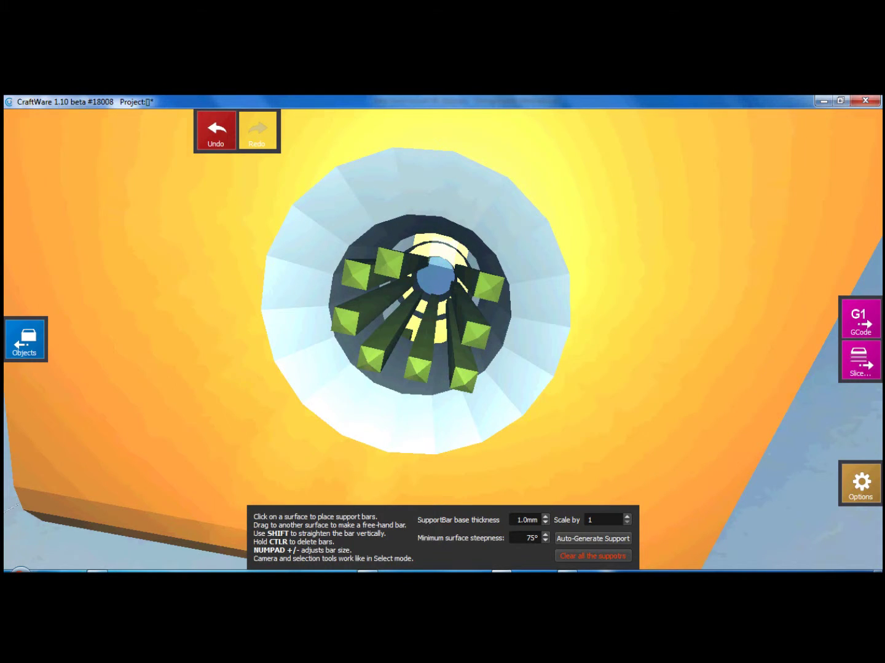
right_click_drag(489, 287, 565, 317)
left_click(534, 317)
left_click(499, 247)
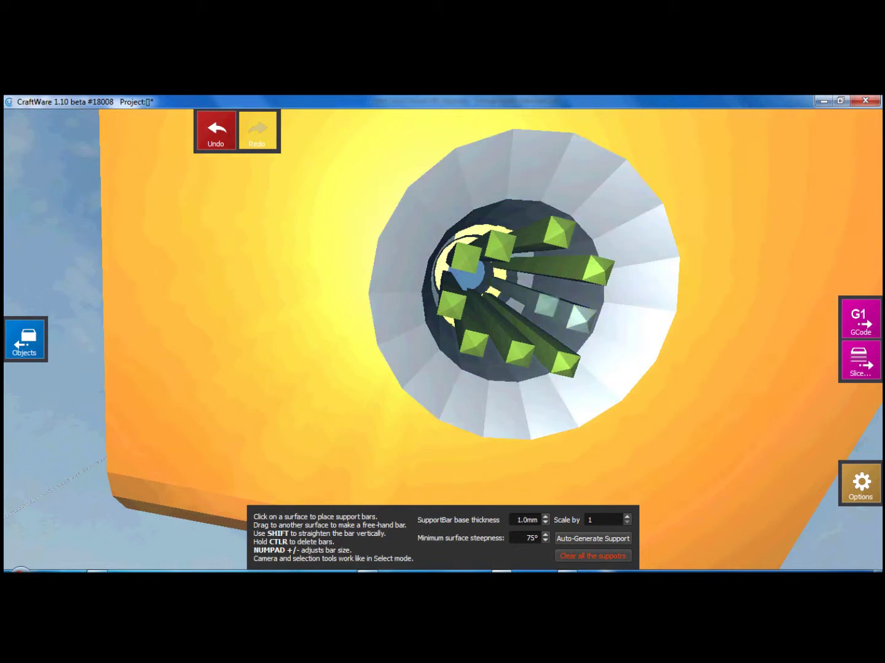
right_click_drag(649, 374, 574, 368)
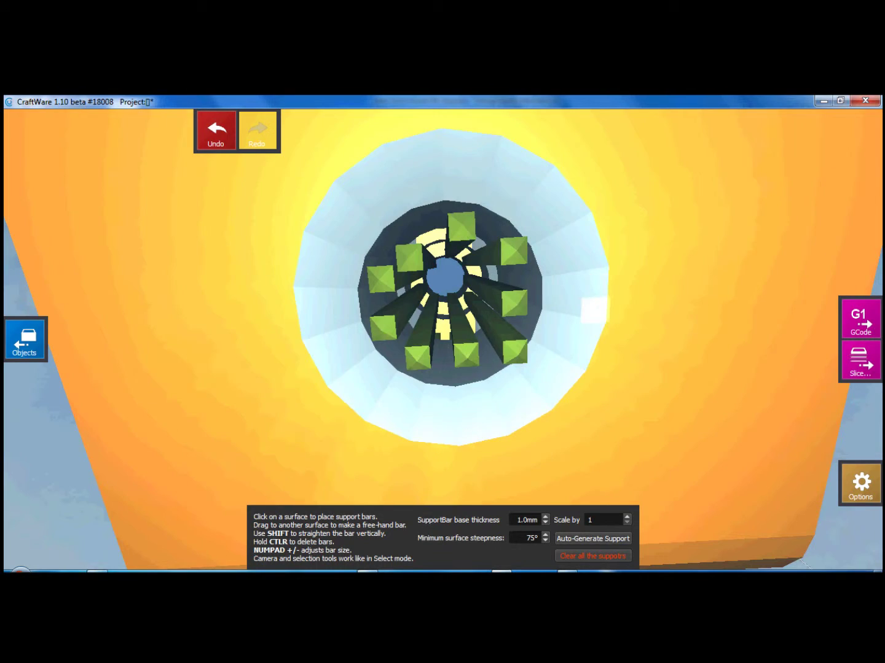
Review the supported block from the pocketed face and open its slicing settings
scroll(593, 306, "down", 5)
right_click_drag(574, 368, 509, 366)
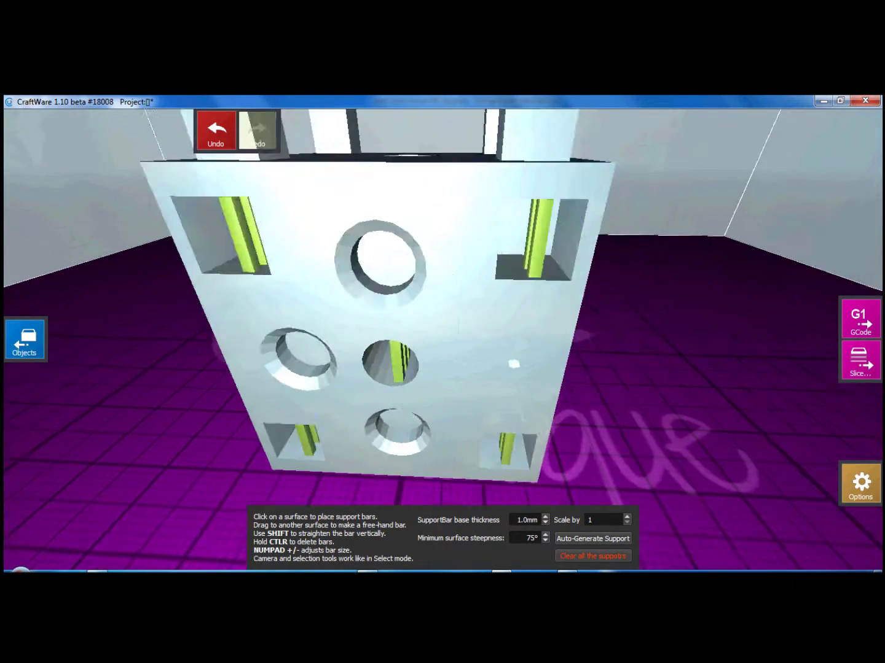
scroll(519, 359, "down", 3)
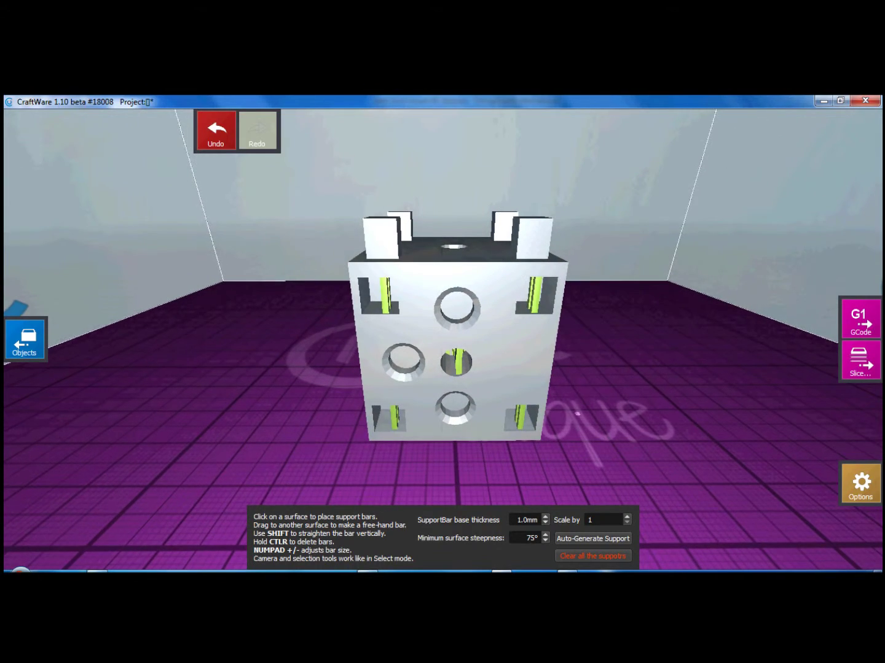
scroll(568, 335, "up", 3)
scroll(573, 321, "down", 3)
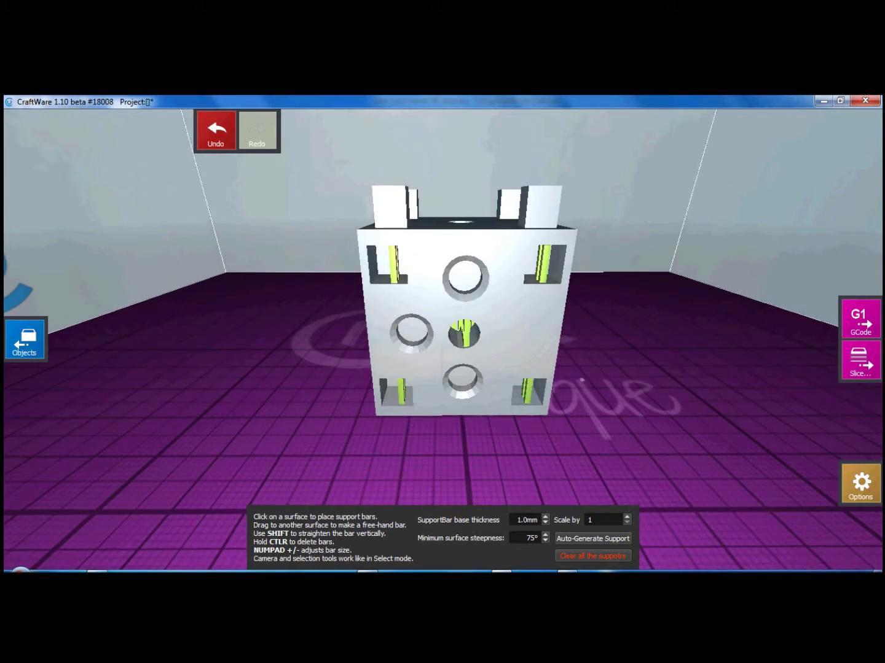
right_click_drag(580, 410, 577, 372)
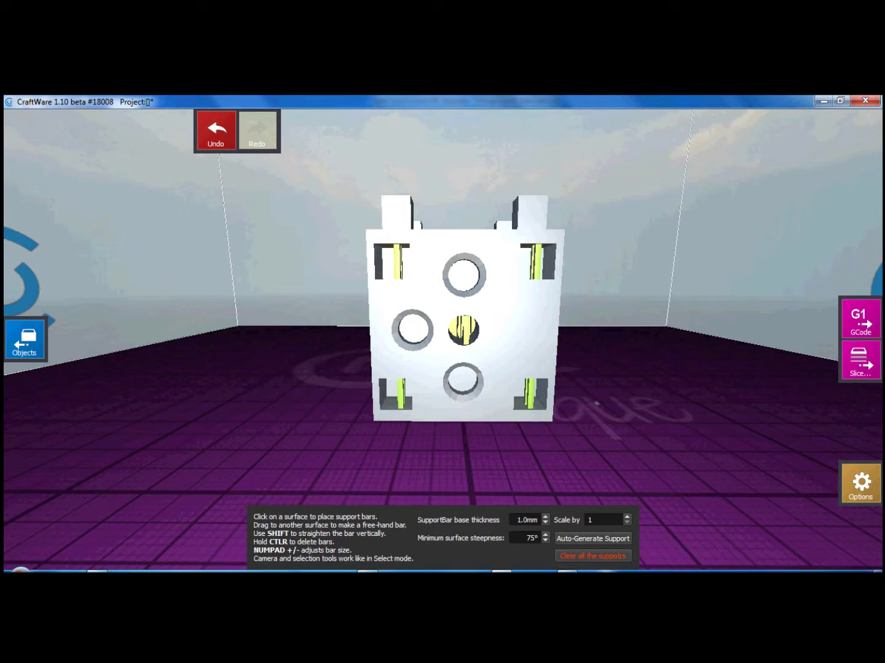
scroll(589, 387, "down", 4)
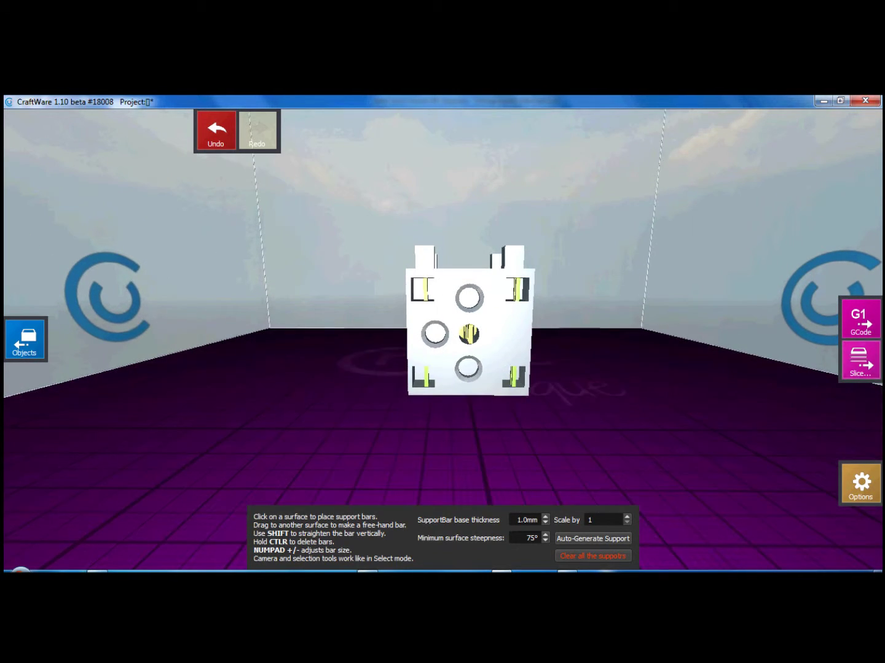
left_click(858, 360)
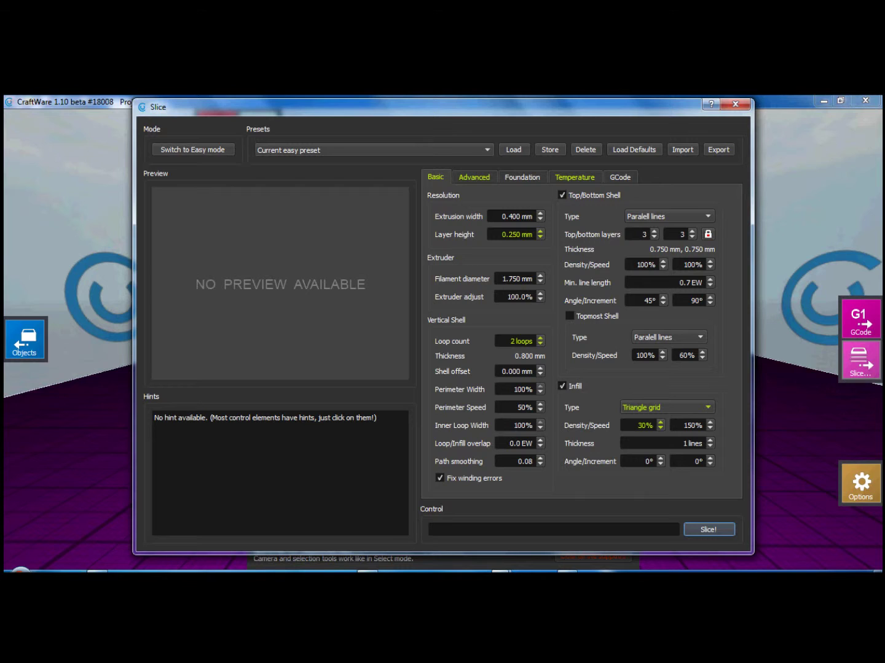
Review the drawing-order choices in the advanced slicing settings and select [fills, loops, holes] -> [perims]
left_click(473, 177)
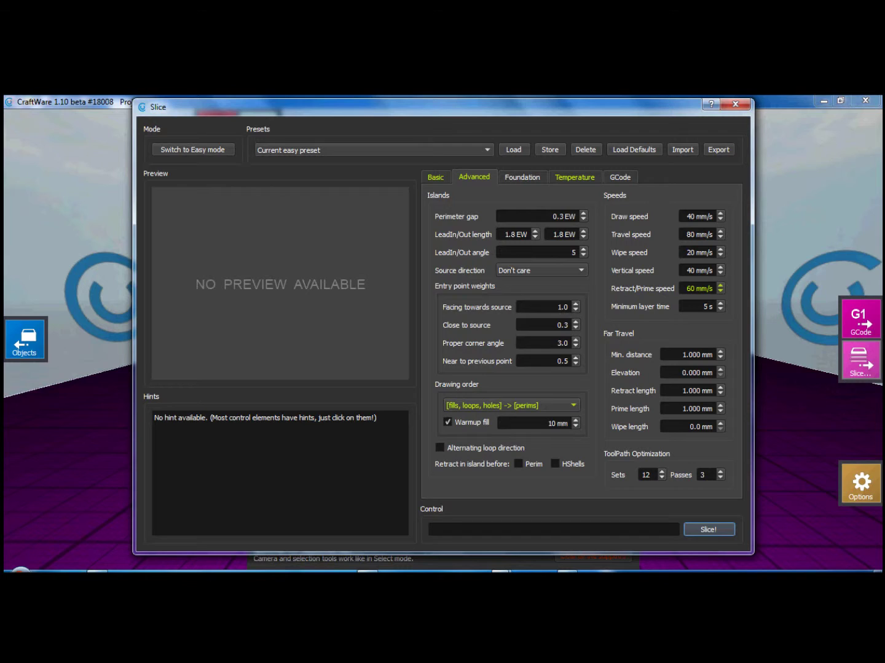
left_click(511, 406)
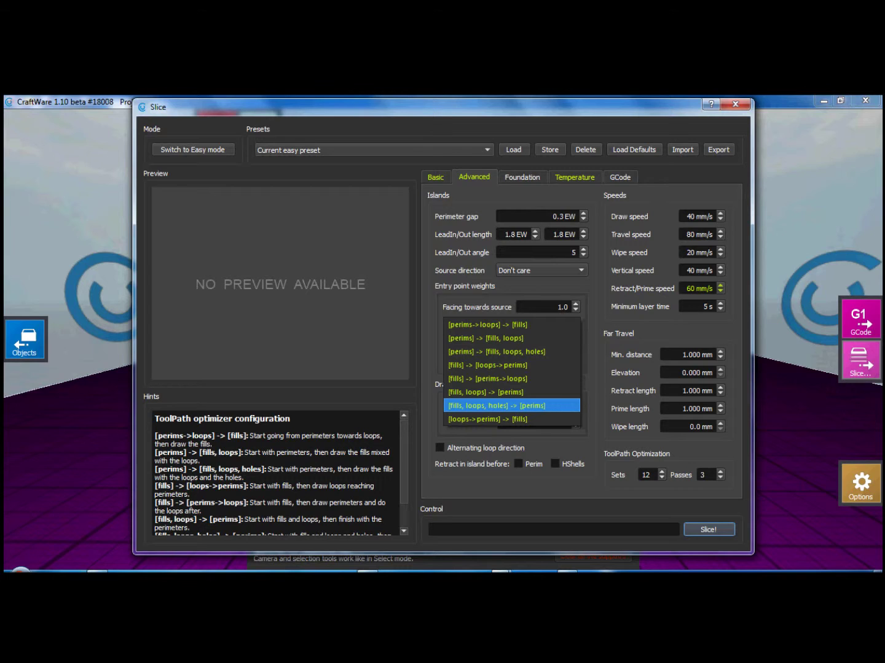
key("Return")
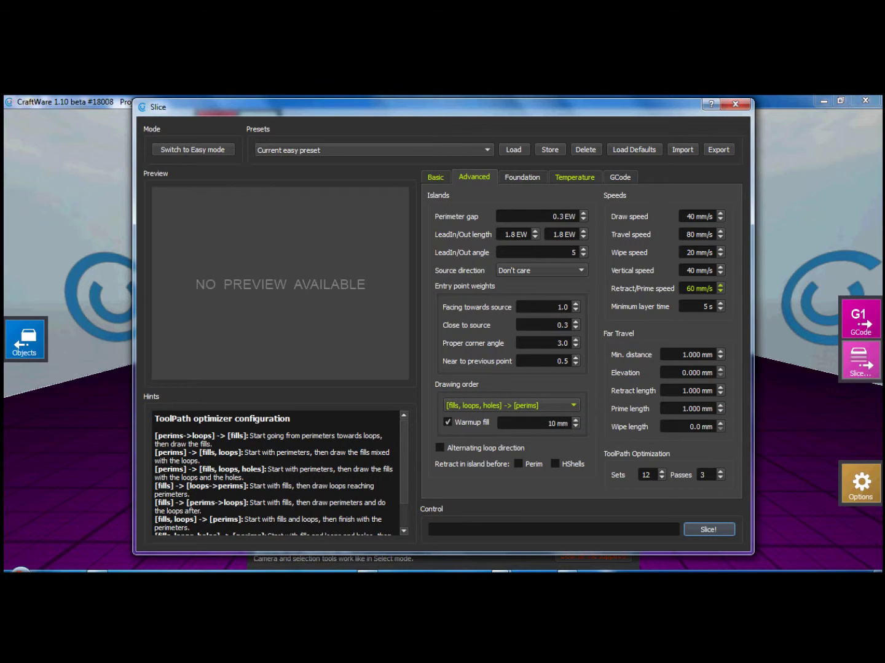
left_click(511, 406)
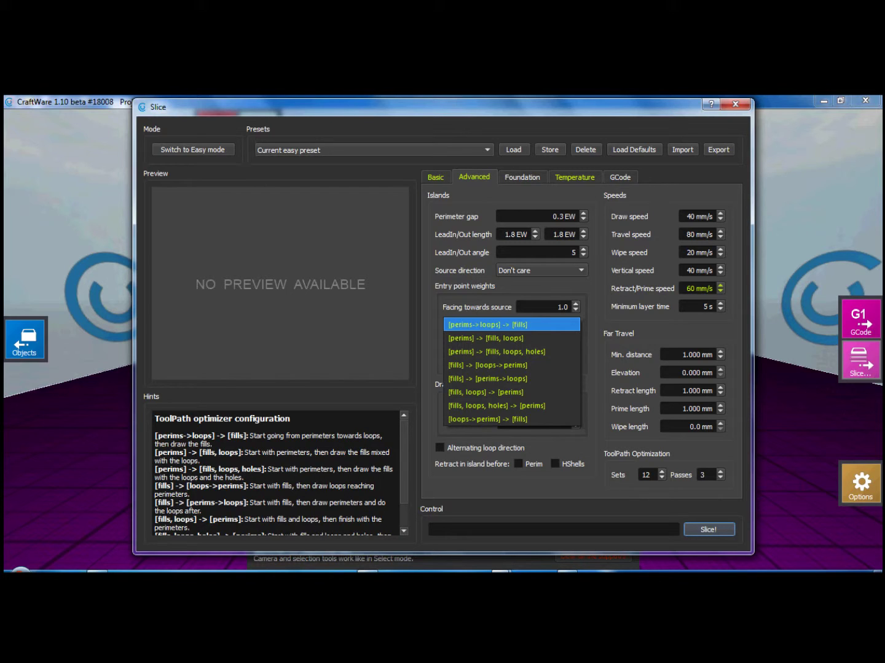
key("Down")
key("Down")
key("Down")
key("Down")
key("Down")
key("Down")
key("Return")
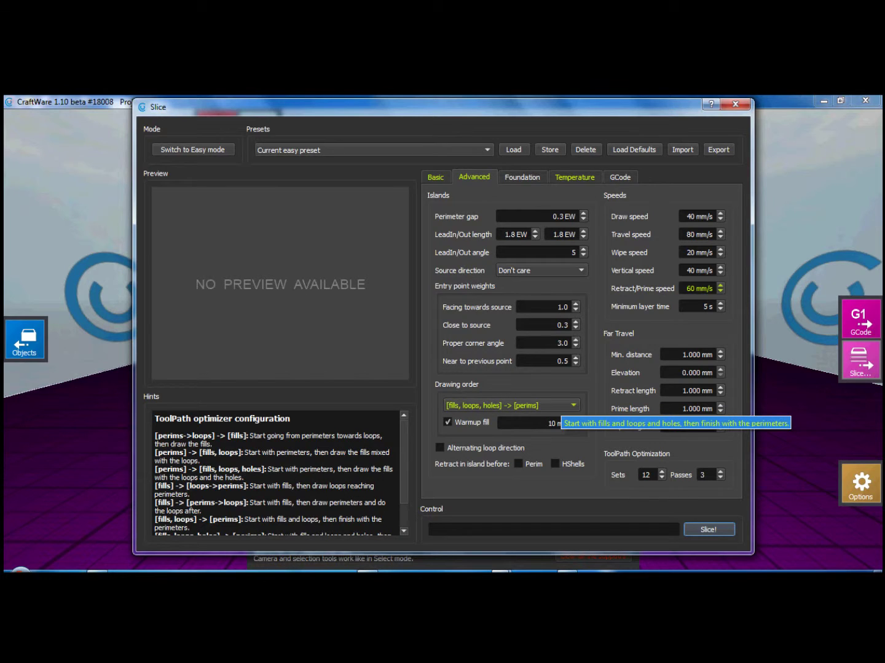
left_click(555, 407)
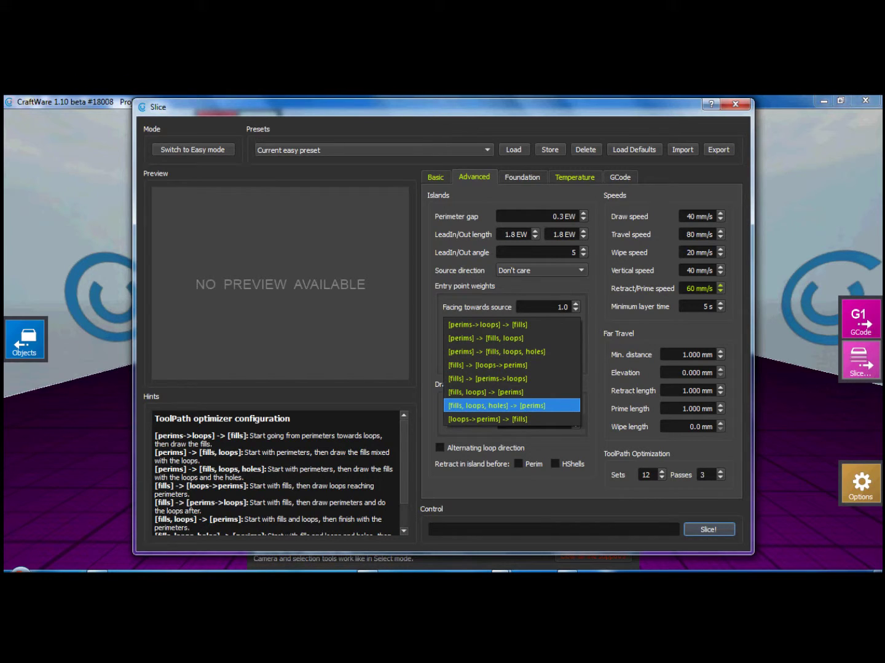
left_click(528, 406)
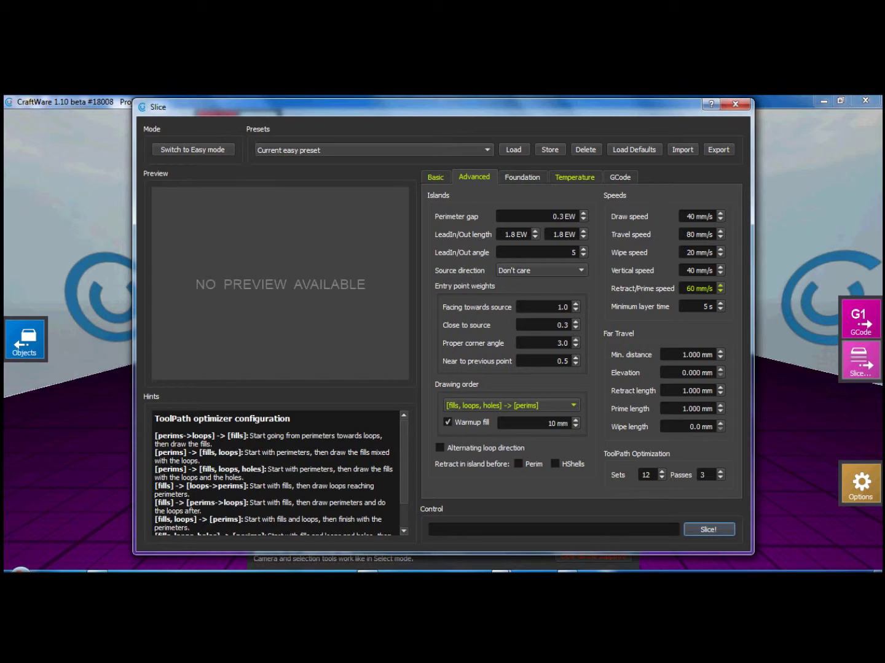
Try a retract/prime speed of 70 mm/s in the advanced slicing settings
left_click(690, 288)
double_click(691, 288)
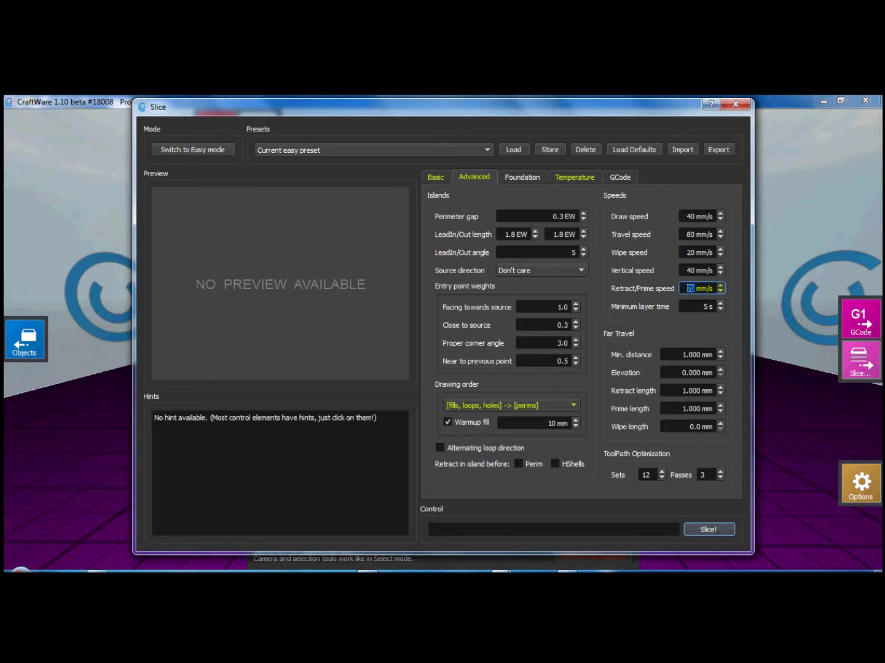
left_click(720, 284)
left_click(720, 285)
Check the foundation, temperature and G-code header and footer settings, and look over the advanced and basic settings again
key("ctrl+Tab")
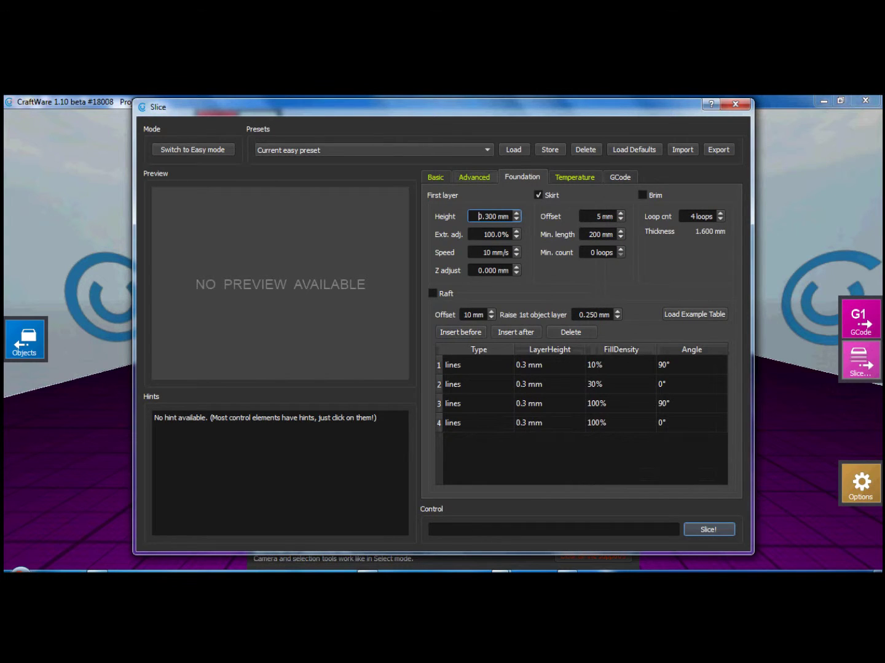
key("ctrl+Tab")
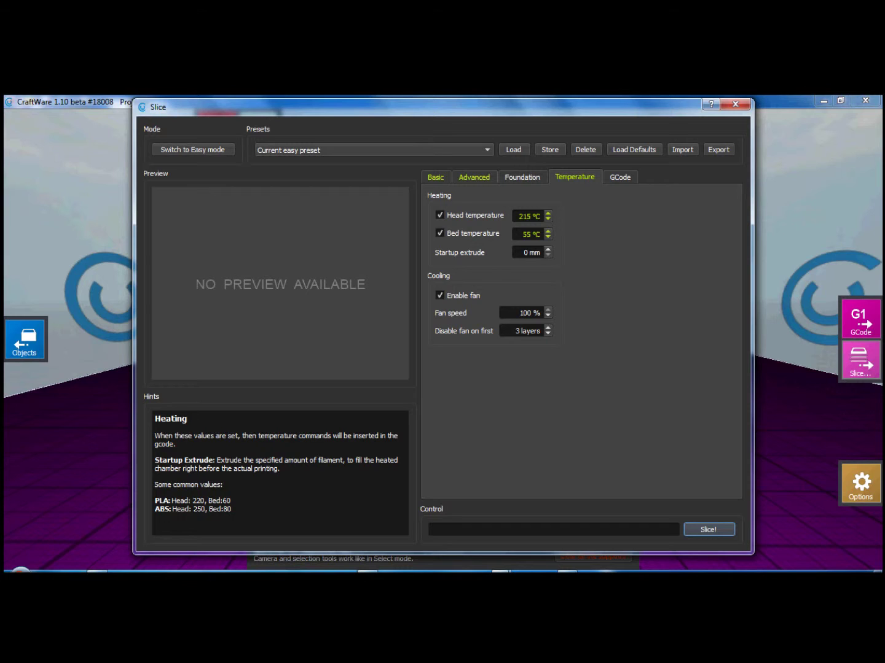
key("ctrl+Tab")
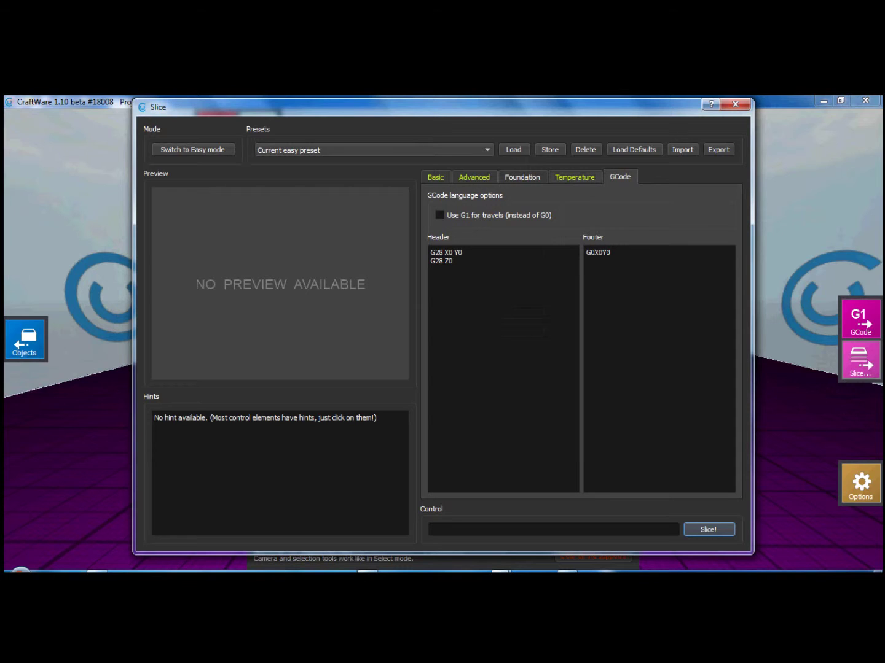
left_click(588, 260)
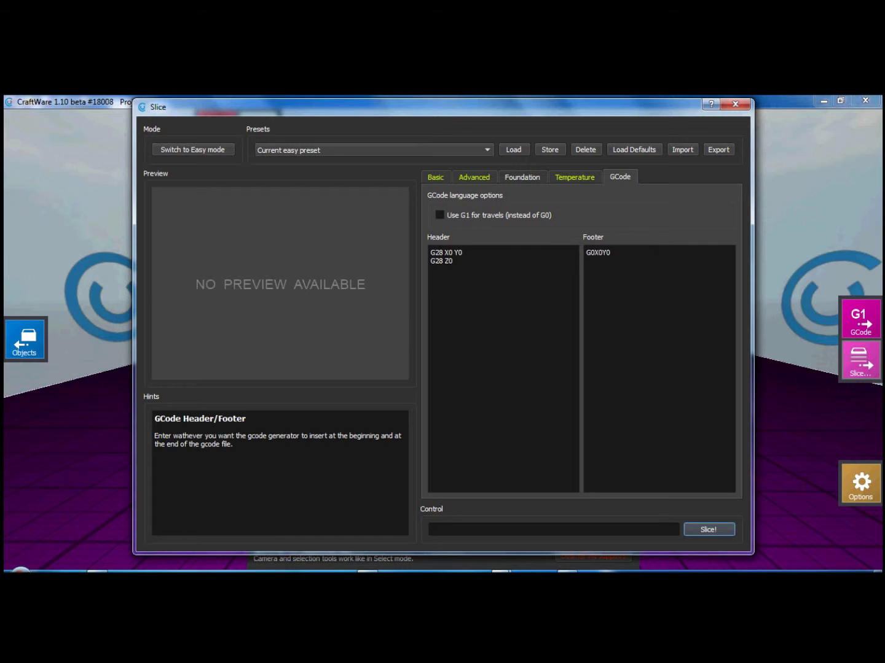
left_click(574, 177)
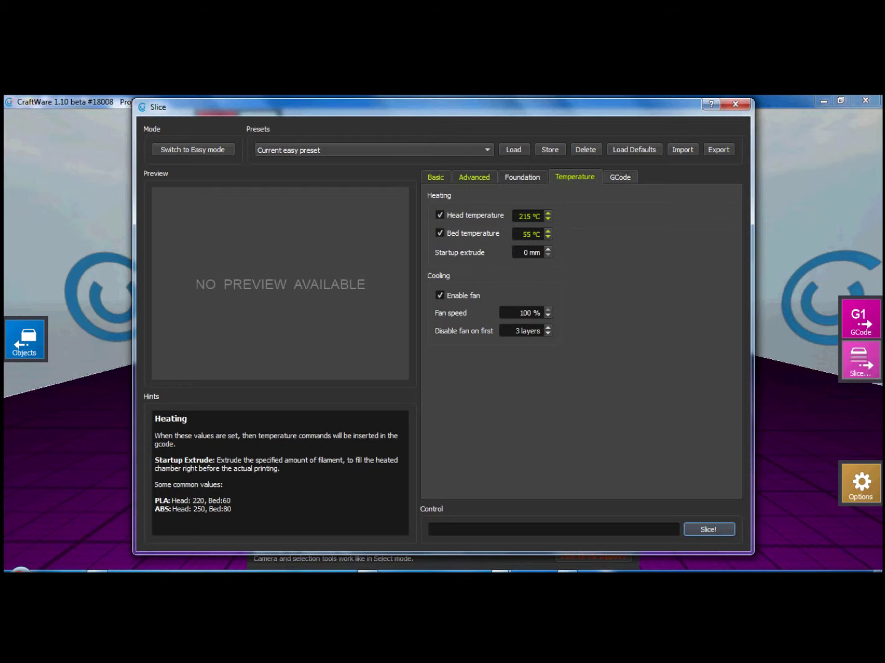
left_click(620, 177)
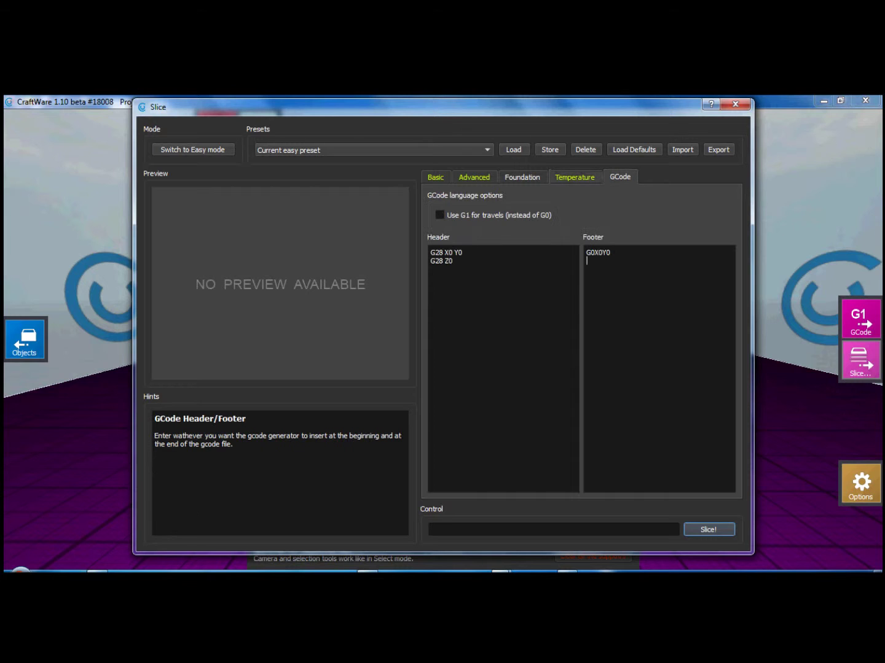
left_click(575, 177)
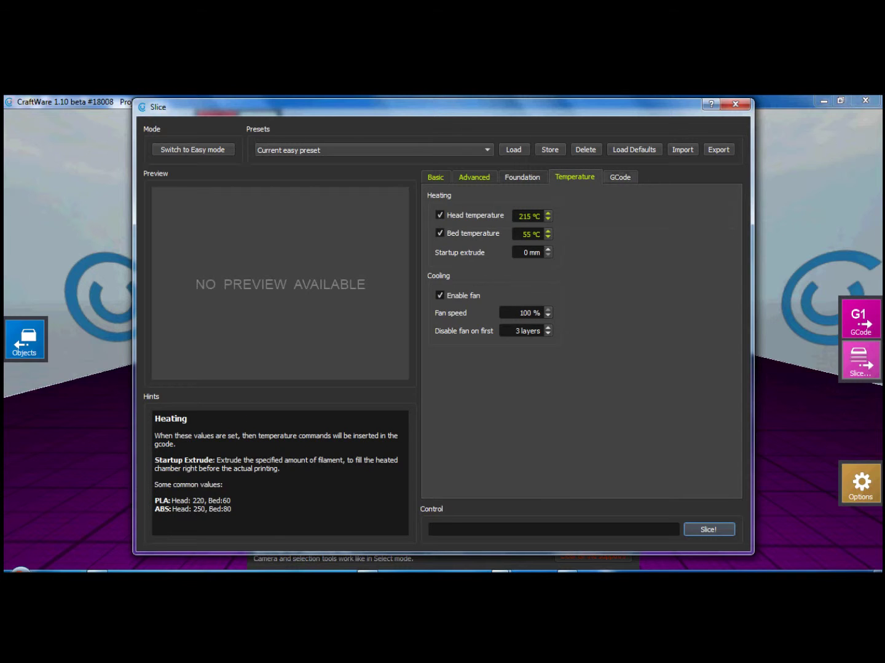
key("ctrl+shift+Tab")
key("ctrl+shift+Tab")
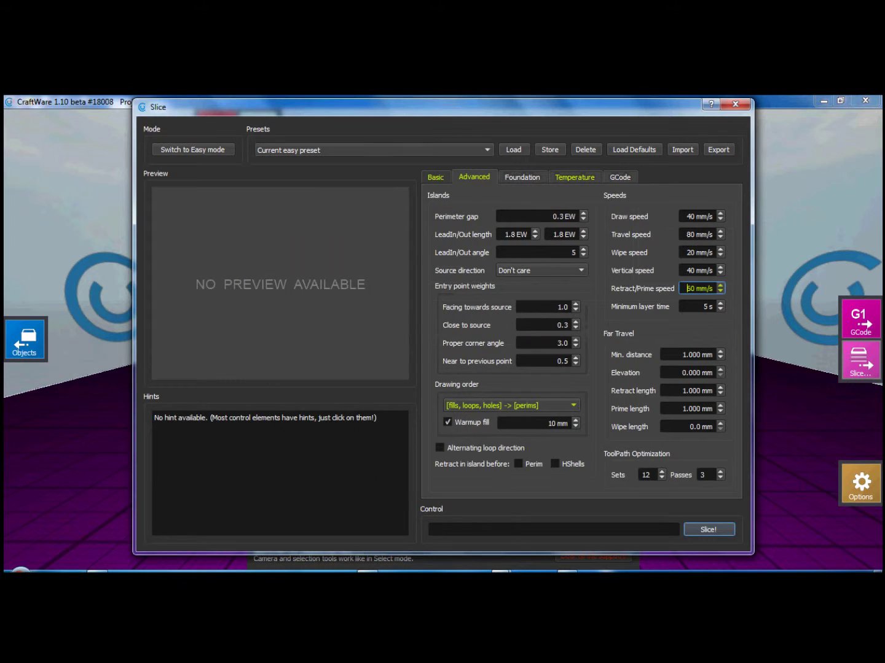
key("ctrl+shift+Tab")
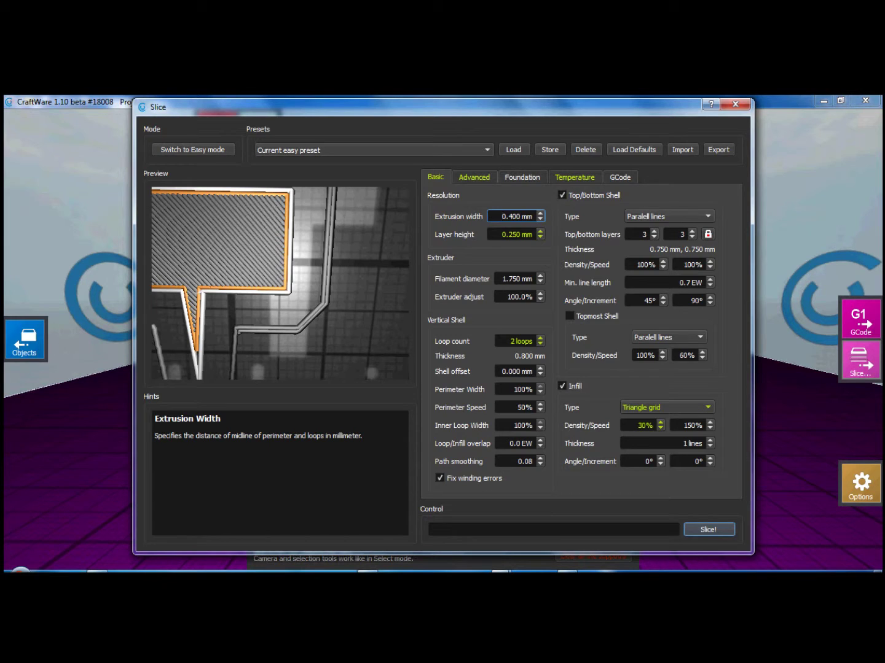
left_click(474, 177)
left_click(435, 176)
Set the infill type to Triangle grid and slice the supported block
left_click(666, 408)
left_click(651, 407)
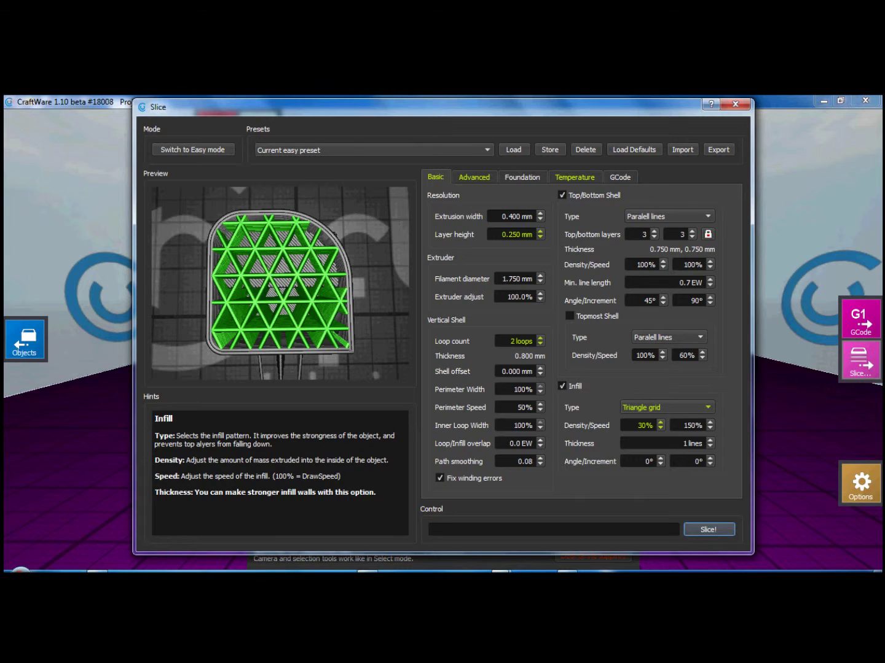
left_click(708, 529)
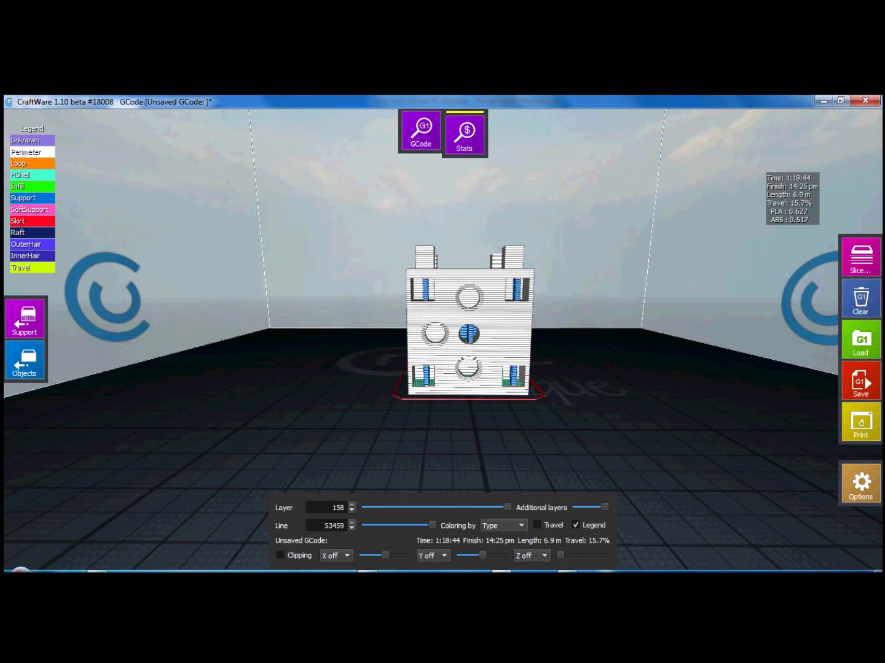
key("F2")
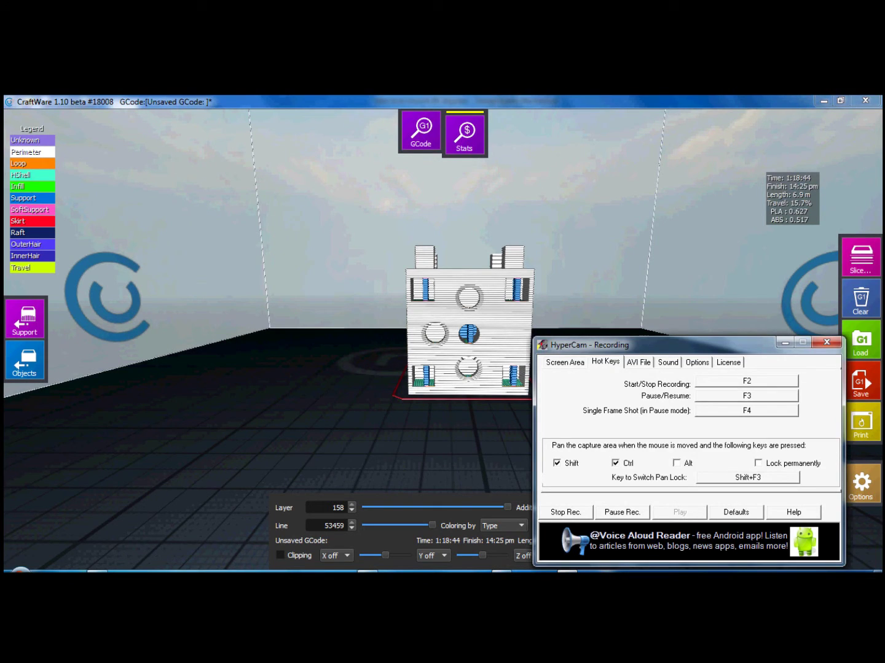